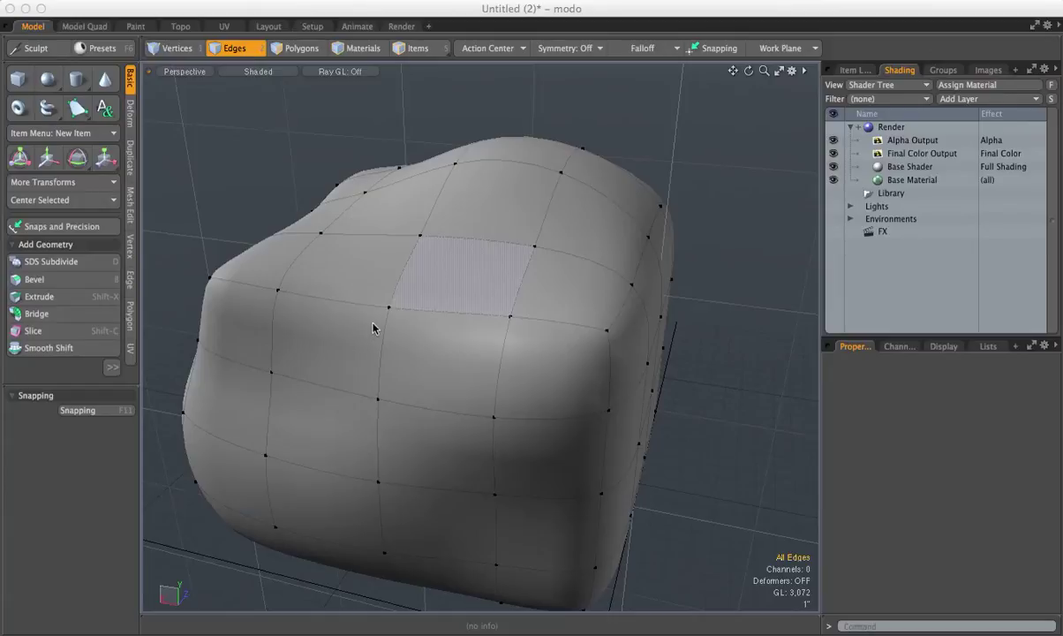
Turn off subdivision surfaces on the mesh so its plain faceted polygons can be edited.
{"action": "left_click", "coordinate": [270, 166]}
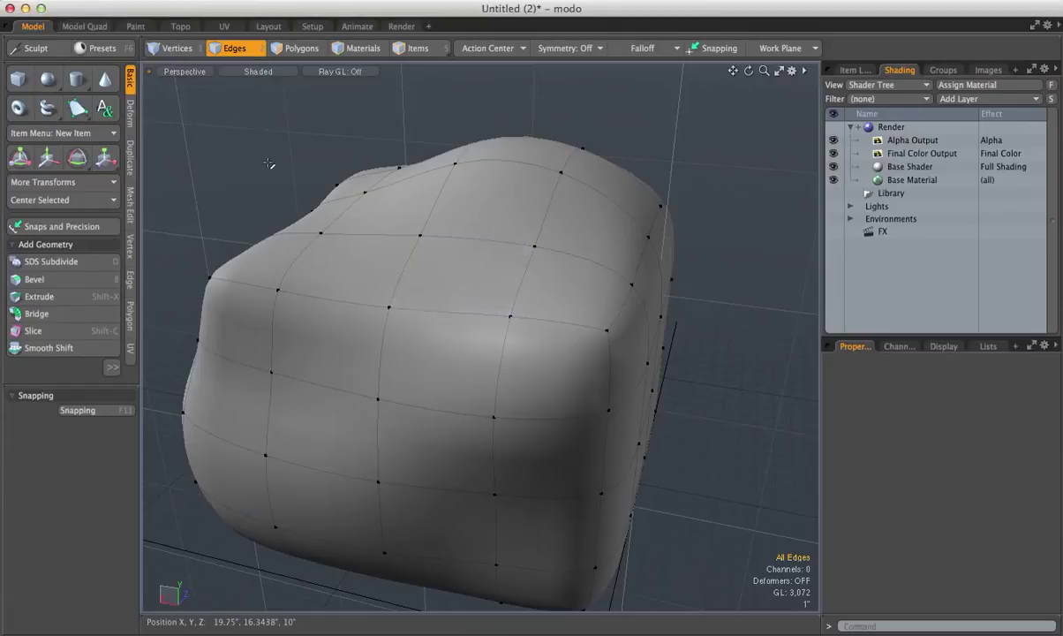
{"action": "scroll", "coordinate": [391, 336], "scroll_direction": "down", "scroll_amount": 5}
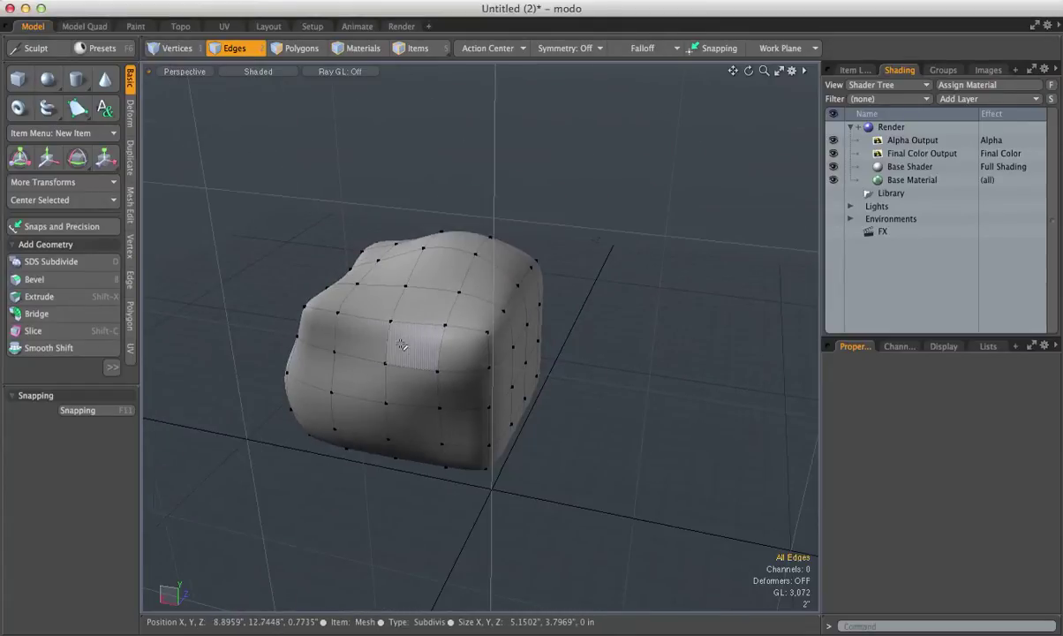
{"action": "left_click_drag", "start_coordinate": [351, 338], "coordinate": [372, 332], "text": "alt"}
{"action": "key", "text": "Tab"}
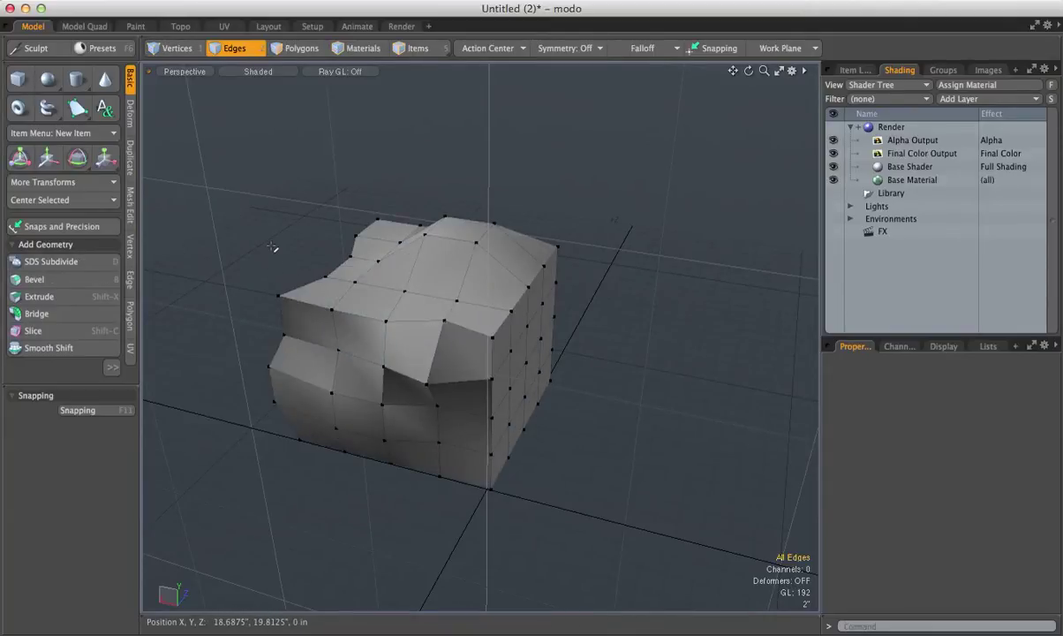
{"action": "scroll", "coordinate": [382, 343], "scroll_direction": "up", "scroll_amount": 5}
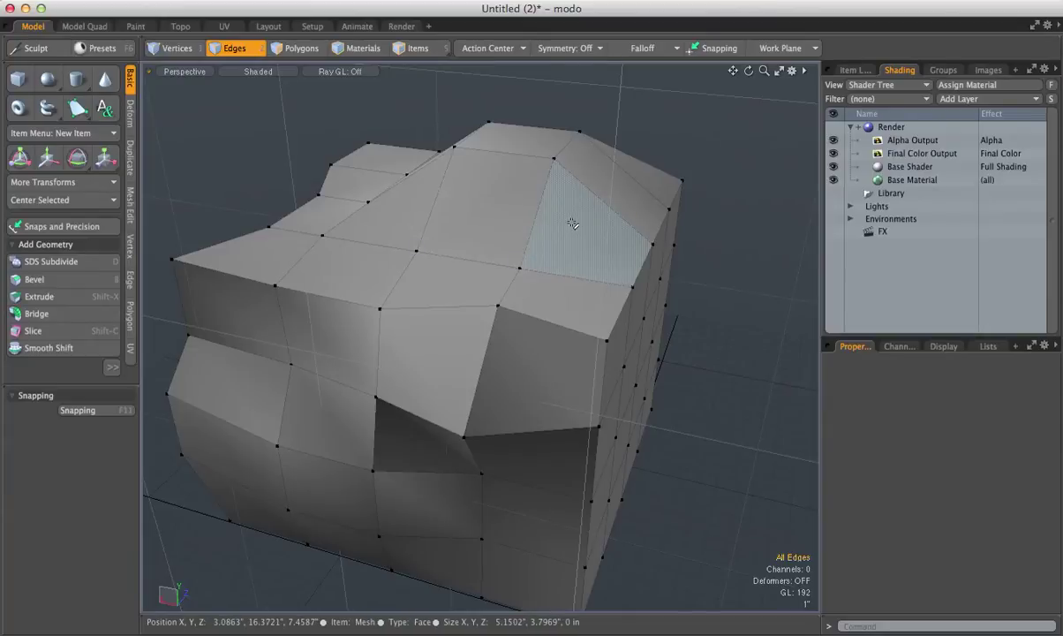
{"action": "key", "text": "w"}
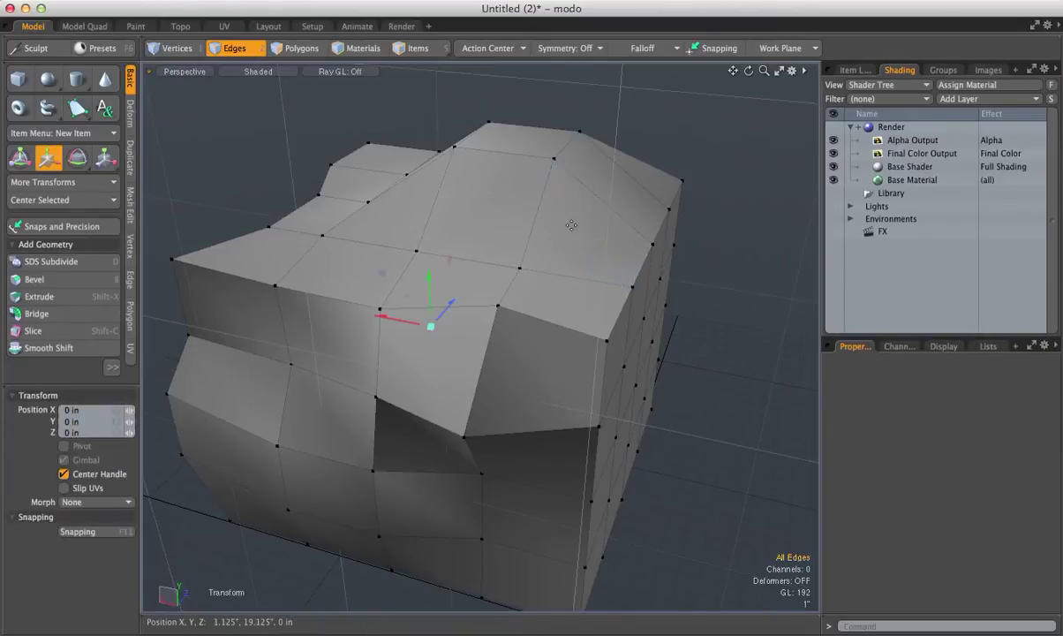
{"action": "left_click", "coordinate": [567, 219]}
{"action": "key", "text": "space"}
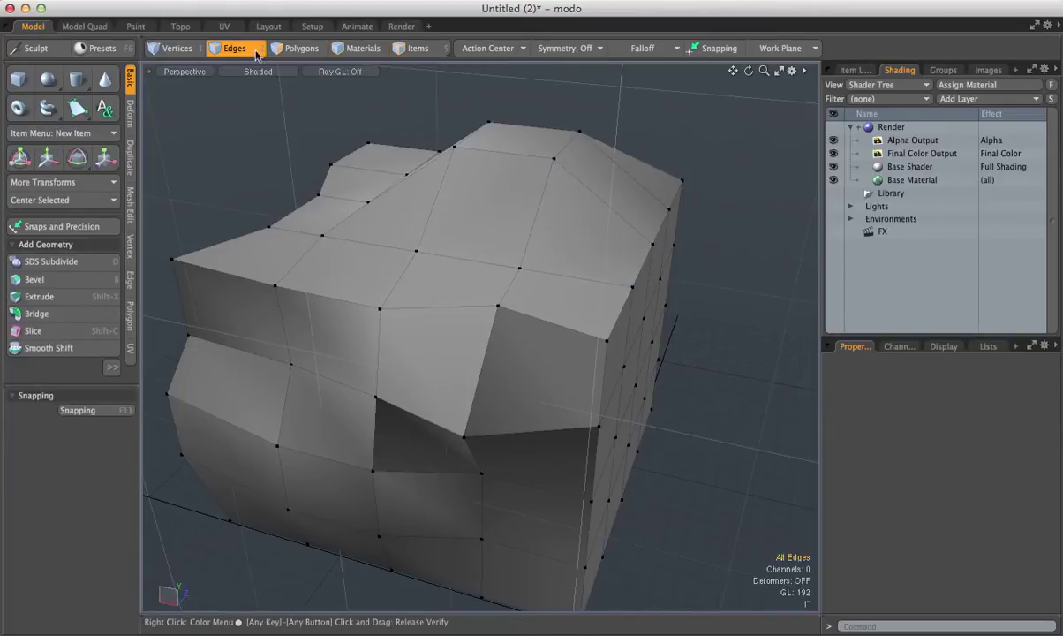
In polygon mode, move the top polygon above the protruding front face by 0.3438" in Y and -0.5" in Z.
{"action": "left_click", "coordinate": [276, 48]}
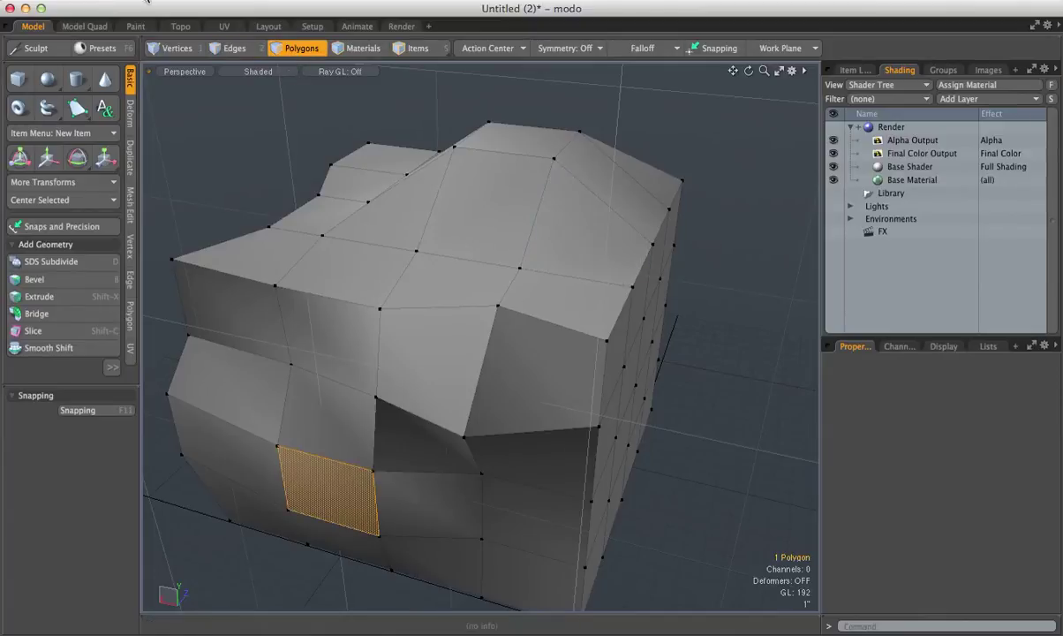
{"action": "left_click", "coordinate": [415, 288]}
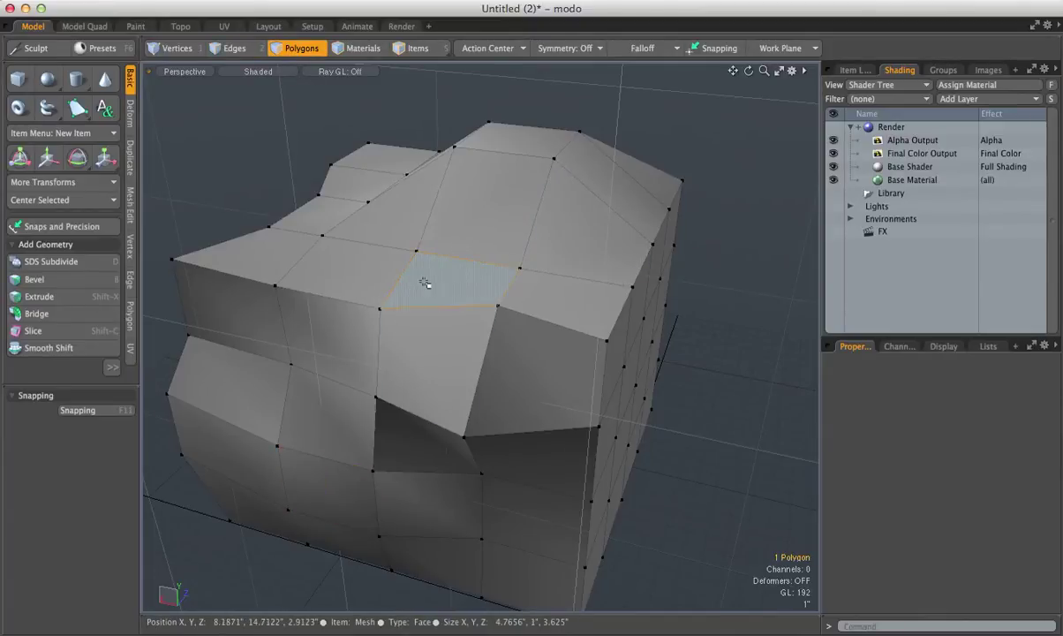
{"action": "key", "text": "w"}
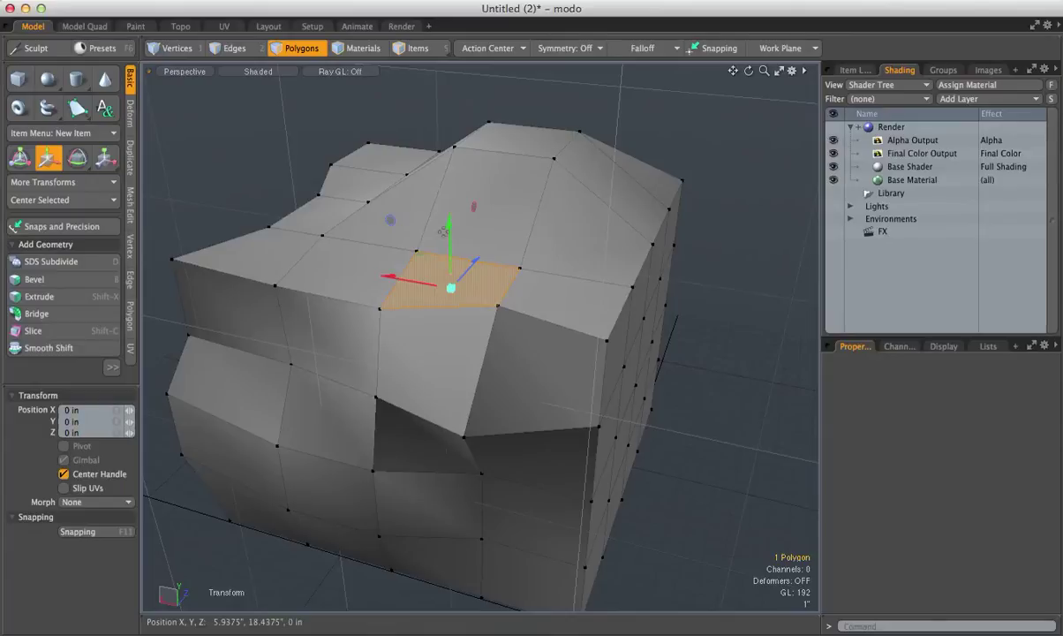
{"action": "left_click_drag", "start_coordinate": [449, 222], "coordinate": [449, 215]}
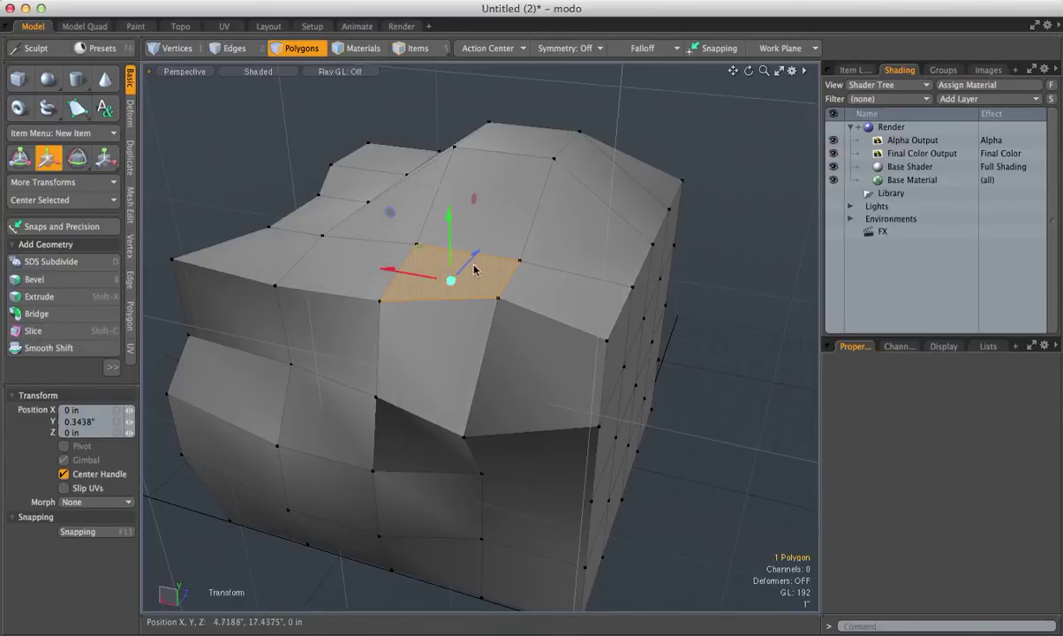
{"action": "left_click_drag", "start_coordinate": [474, 269], "coordinate": [452, 315]}
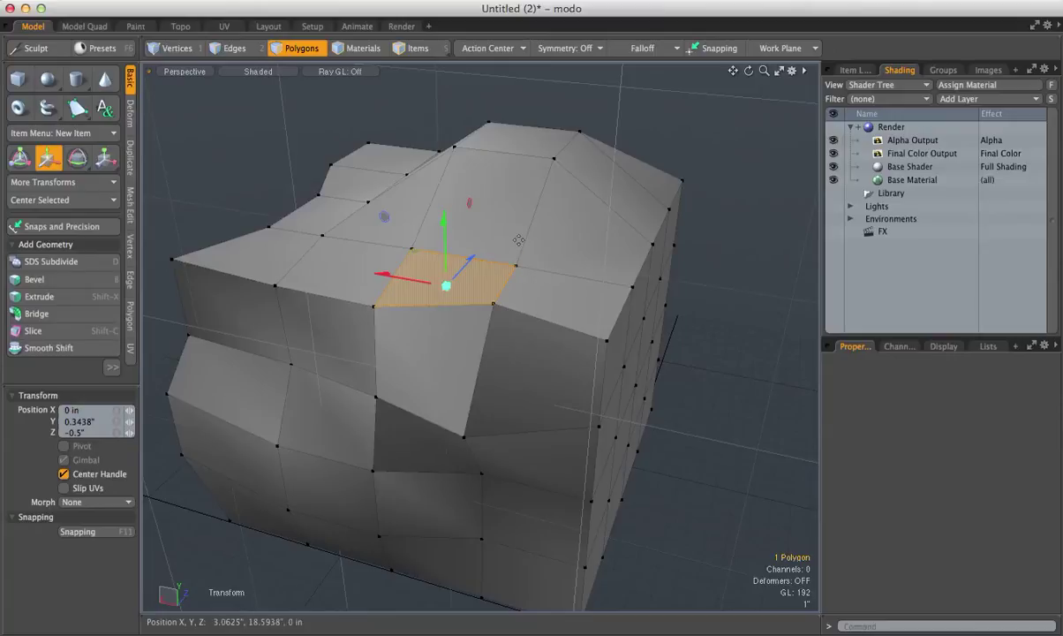
Reposition the move handle away from the selected top polygon and move the polygon -0.3125" in Y.
{"action": "left_click", "coordinate": [496, 211]}
{"action": "left_click", "coordinate": [593, 241]}
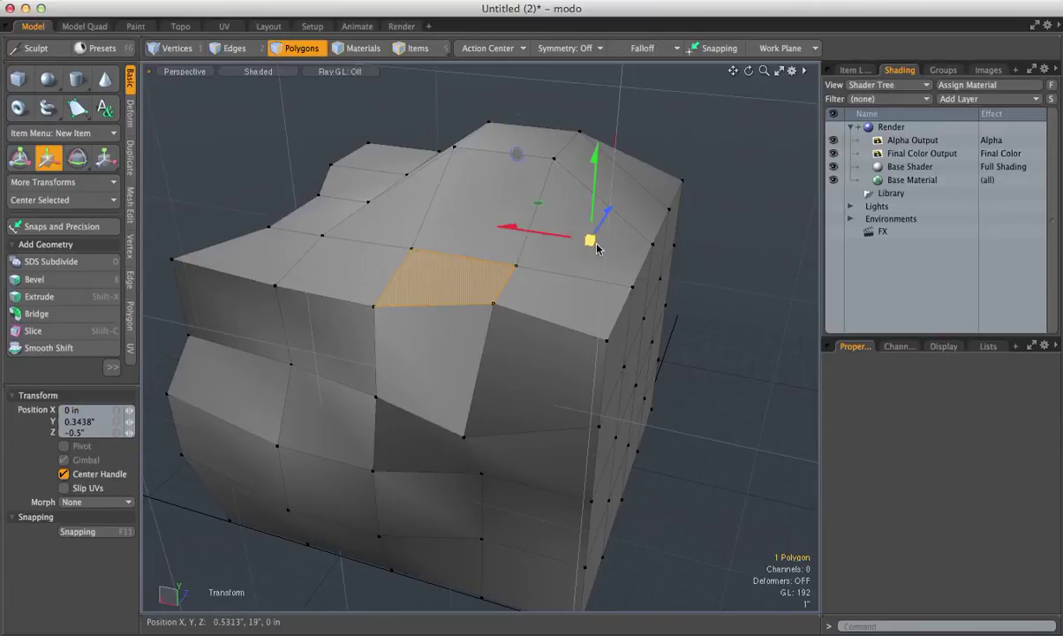
{"action": "left_click", "coordinate": [386, 196]}
{"action": "left_click_drag", "start_coordinate": [380, 119], "coordinate": [381, 128]}
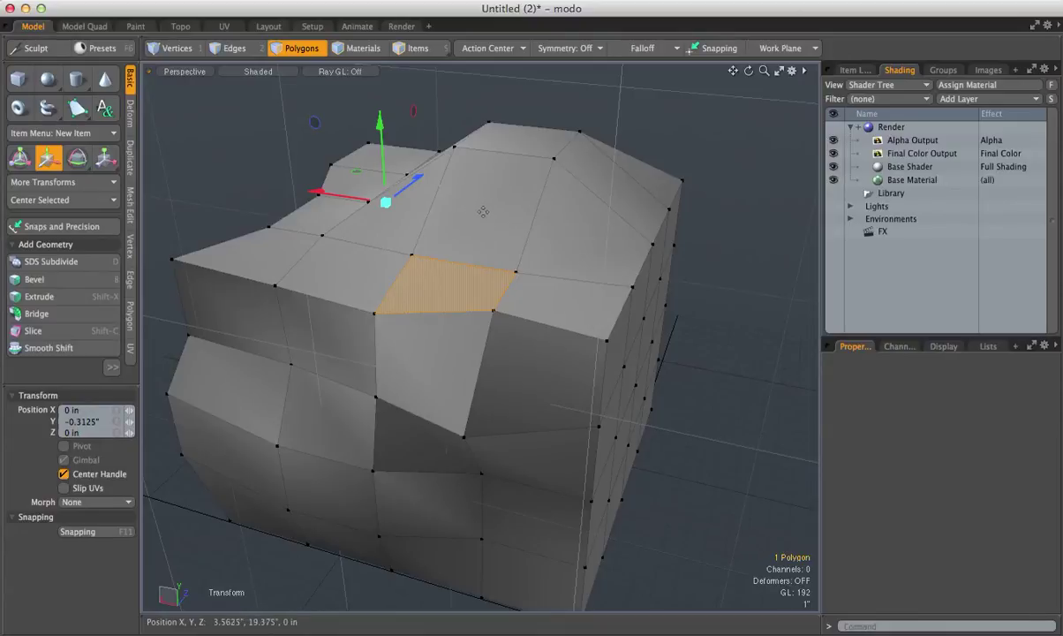
{"action": "key", "text": "space"}
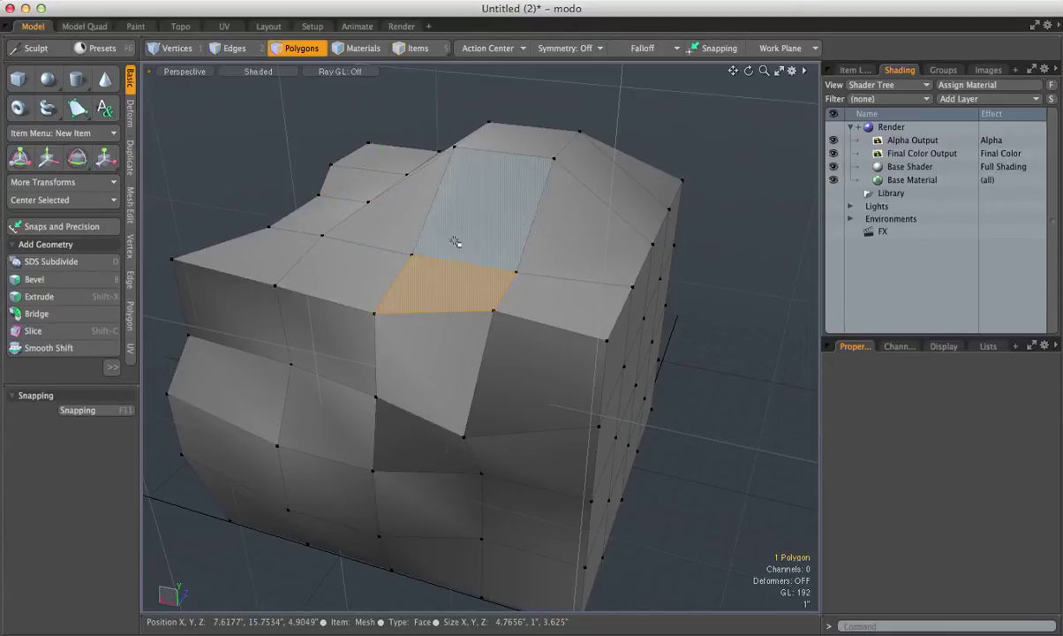
{"action": "key", "text": "w"}
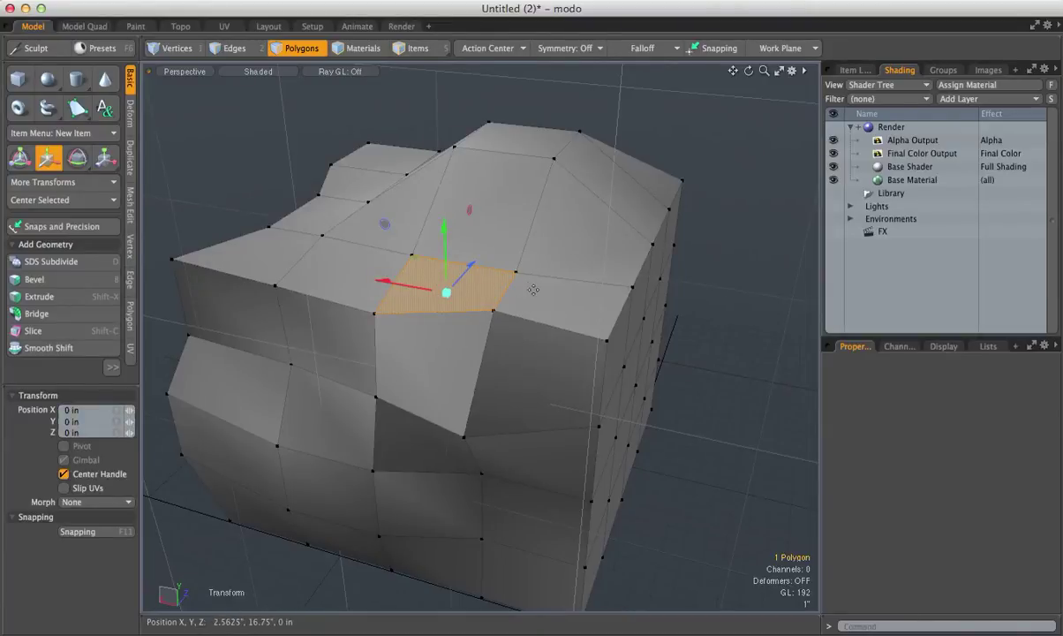
{"action": "scroll", "coordinate": [534, 287], "scroll_direction": "up", "scroll_amount": 3}
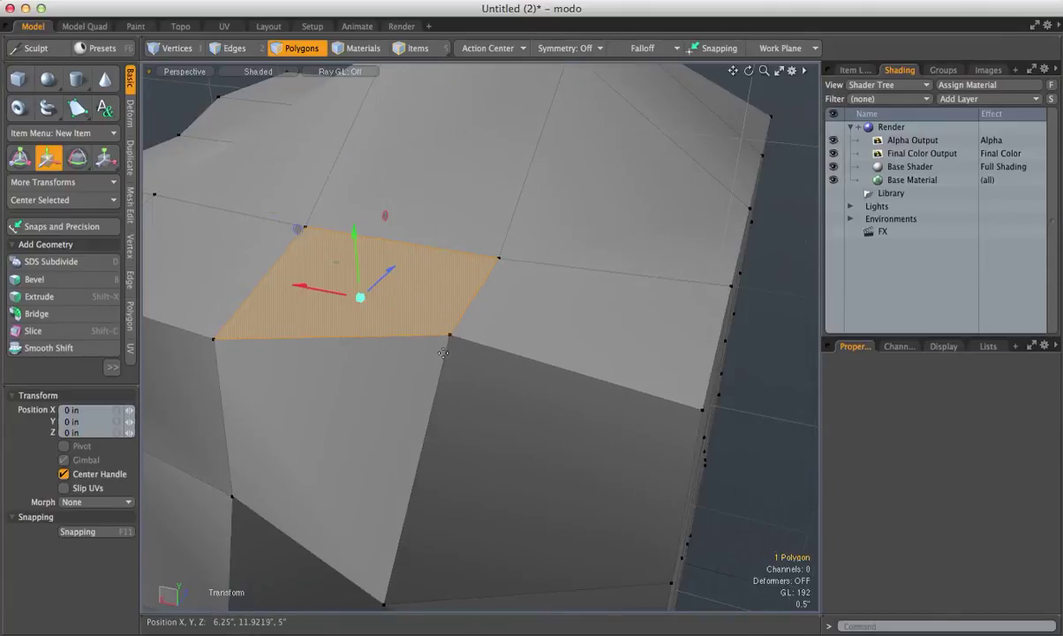
{"action": "scroll", "coordinate": [443, 353], "scroll_direction": "down", "scroll_amount": 3}
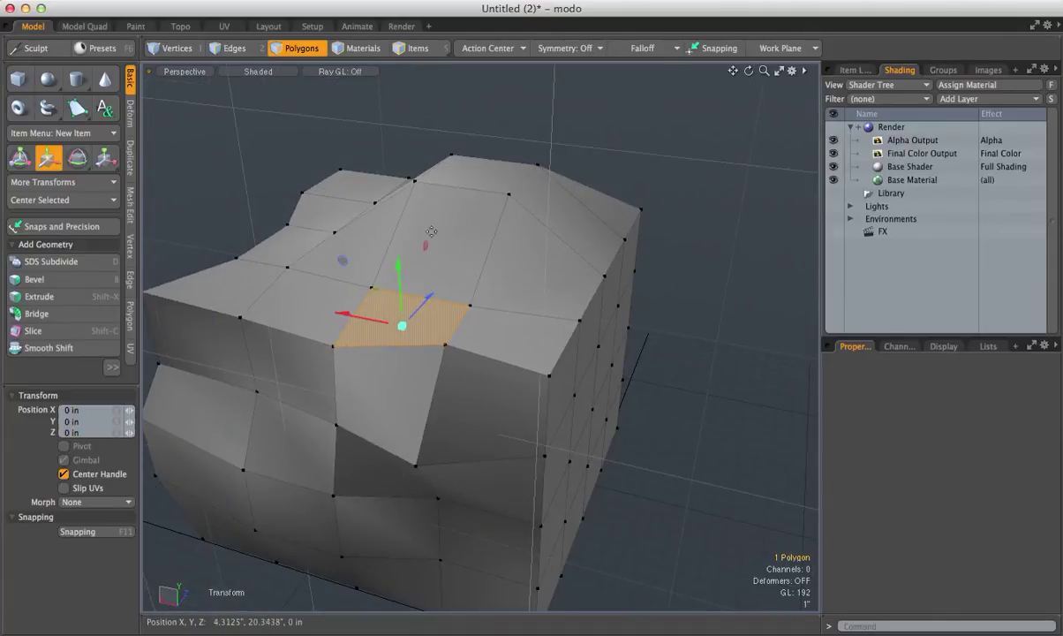
{"action": "key", "text": "q"}
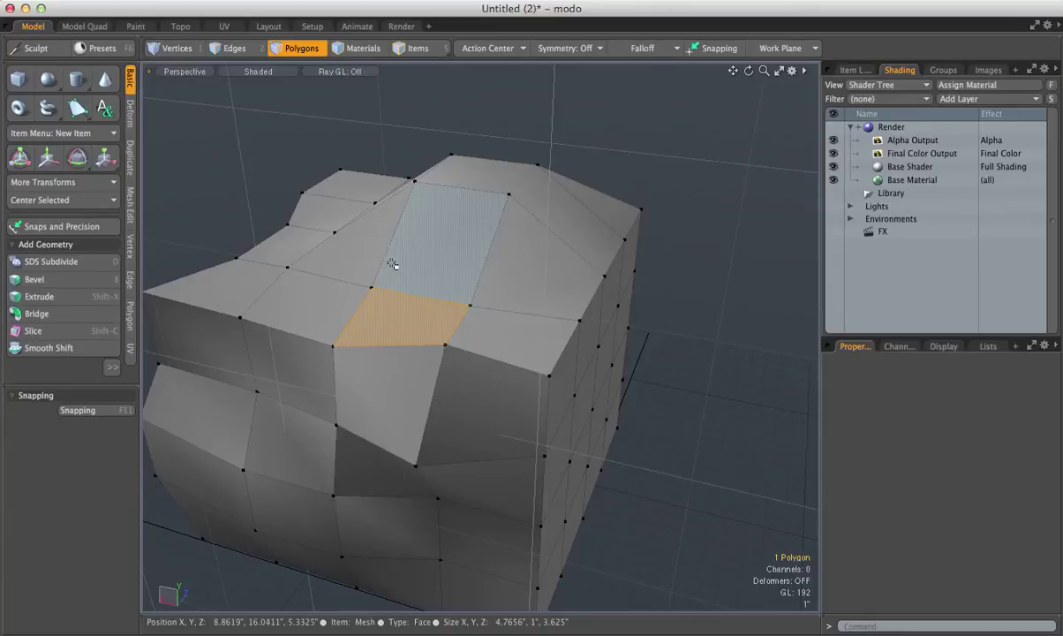
Move the top polygon beside the mesh's side edge by 0.625" in X, -1.1875" in Y and -1.0938" in Z.
{"action": "left_click", "coordinate": [553, 261]}
{"action": "key", "text": "w"}
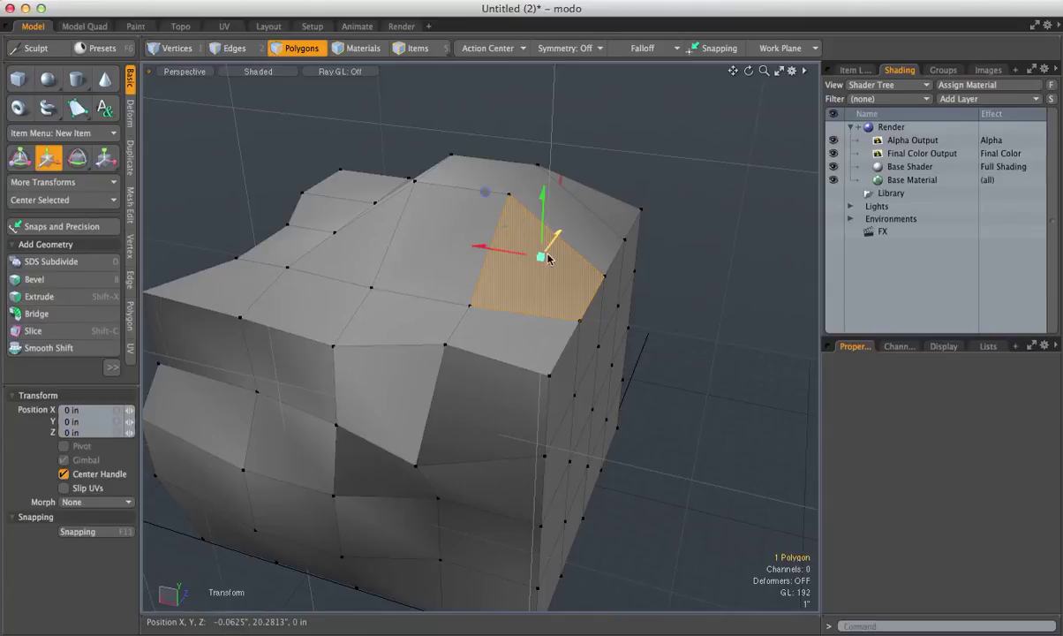
{"action": "left_click_drag", "start_coordinate": [481, 254], "coordinate": [520, 253]}
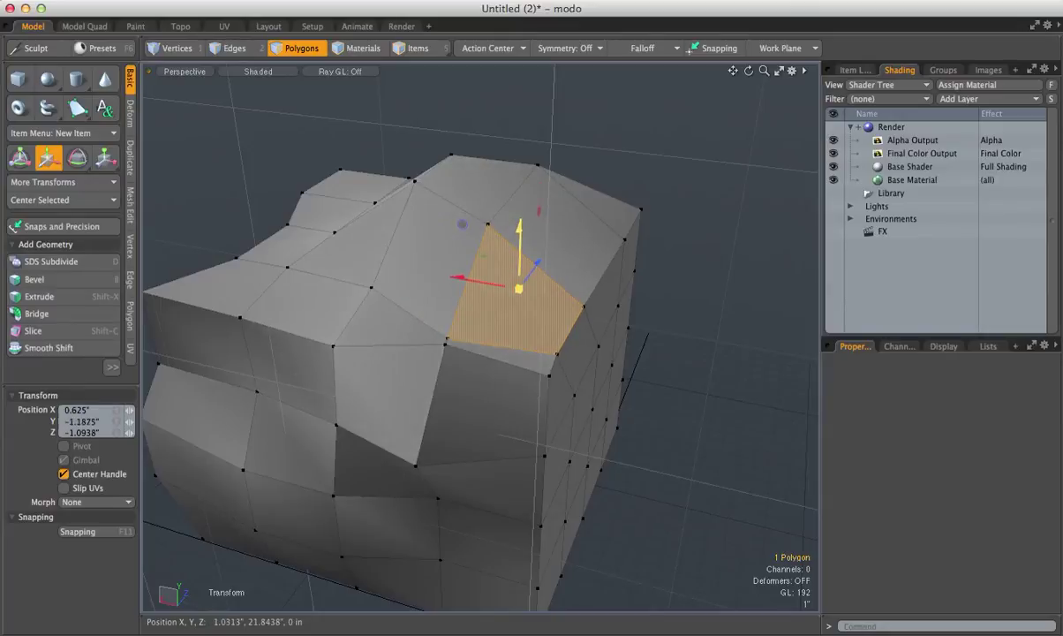
{"action": "key", "text": "space"}
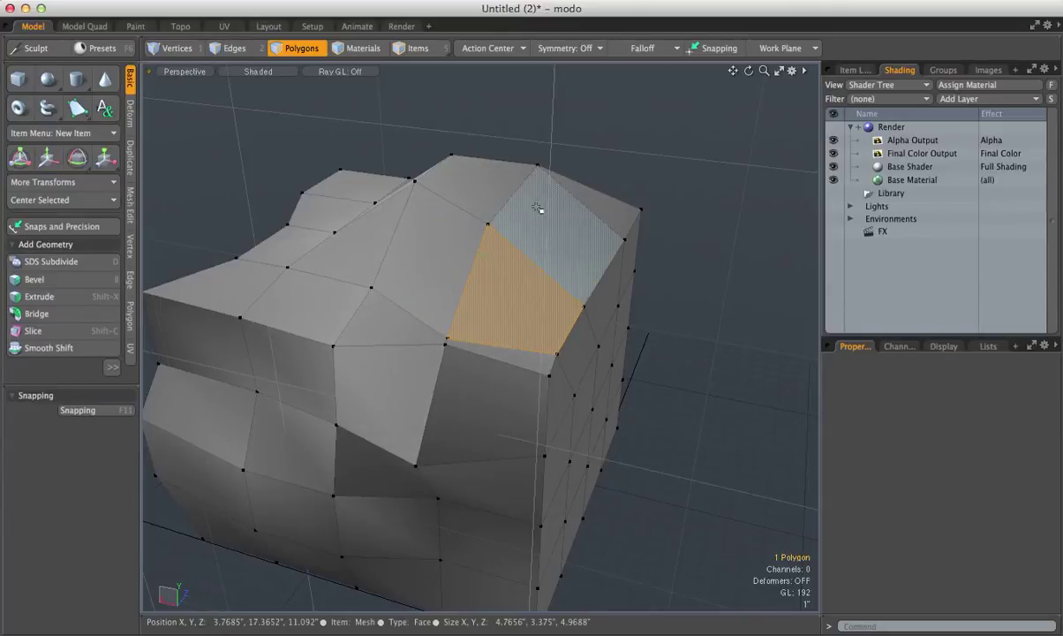
In polygon mode, lower the sloping polygon beside the raised top area slightly in Y, and clear the selection.
{"action": "key", "text": "space"}
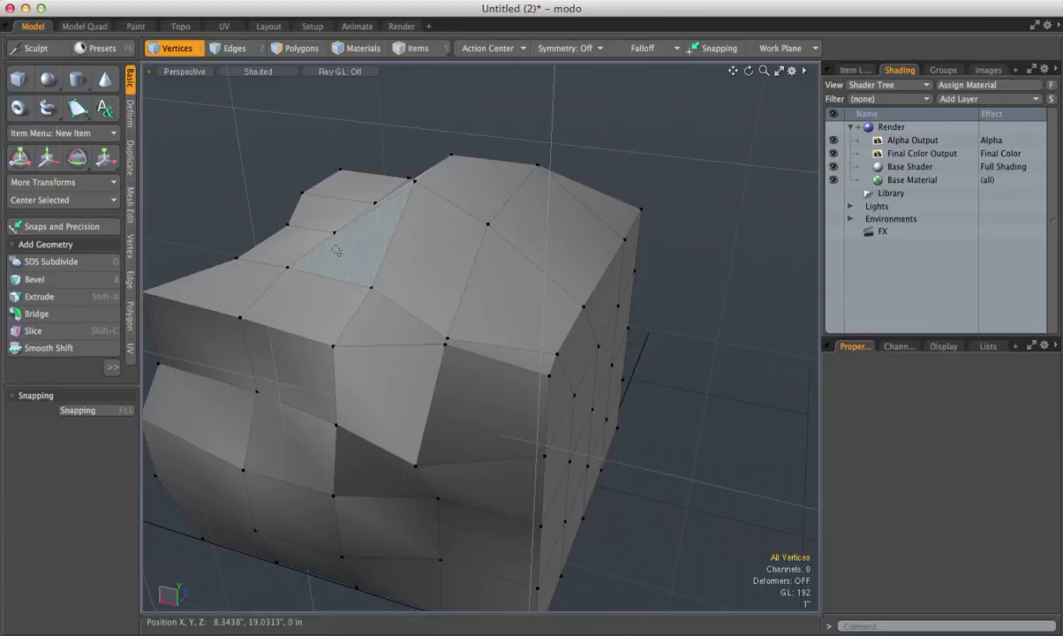
{"action": "left_click", "coordinate": [297, 48]}
{"action": "left_click", "coordinate": [362, 244]}
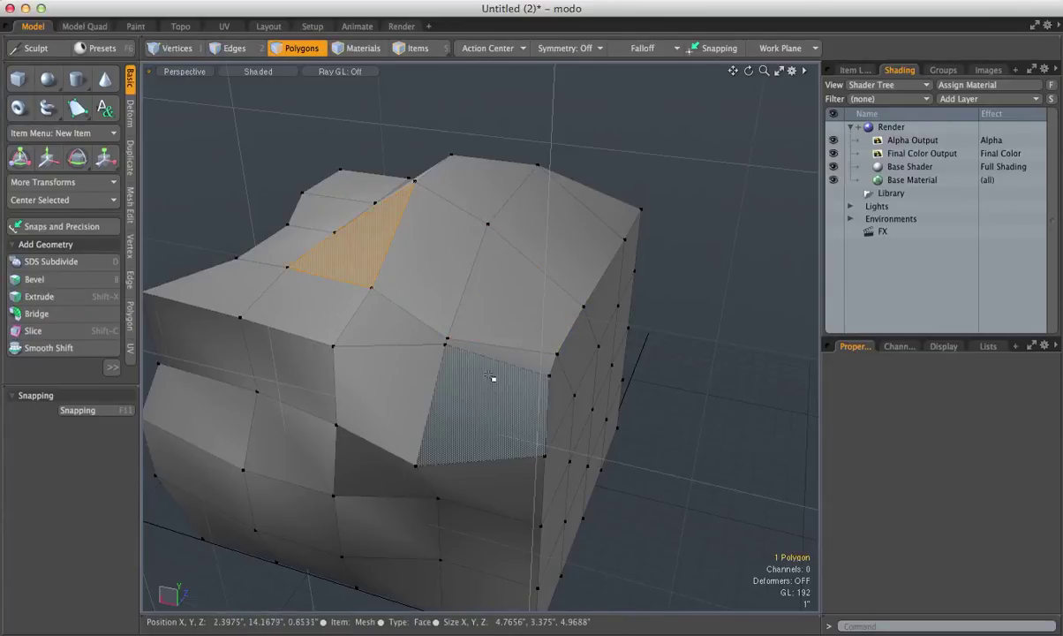
{"action": "left_click_drag", "start_coordinate": [451, 384], "coordinate": [364, 371], "text": "alt"}
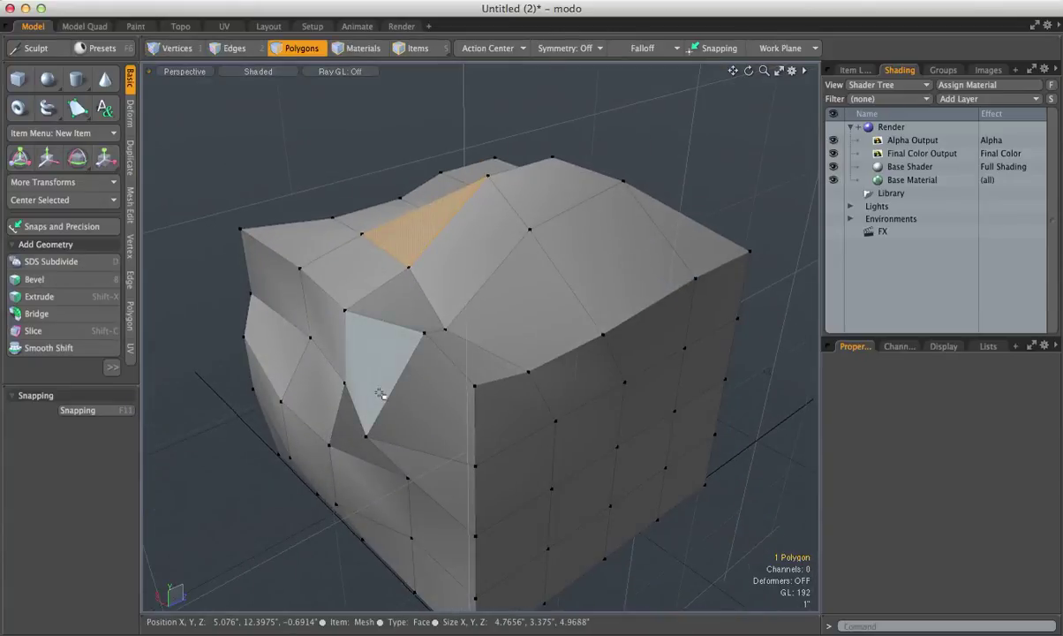
{"action": "key", "text": "w"}
{"action": "left_click_drag", "start_coordinate": [419, 159], "coordinate": [419, 169]}
{"action": "key", "text": "space"}
{"action": "left_click", "coordinate": [403, 186]}
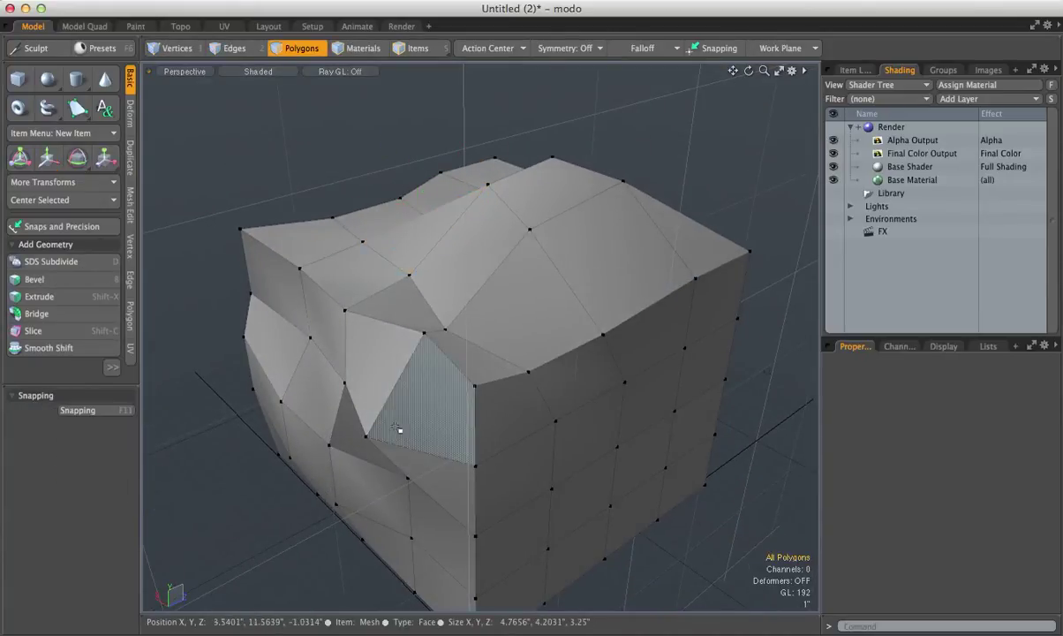
With Element Move, move the edge between the two large sloping top polygons by 0.0625" in Y and 0.125" in Z.
{"action": "left_click_drag", "start_coordinate": [355, 369], "coordinate": [402, 392], "text": "alt"}
{"action": "left_click", "coordinate": [401, 393]}
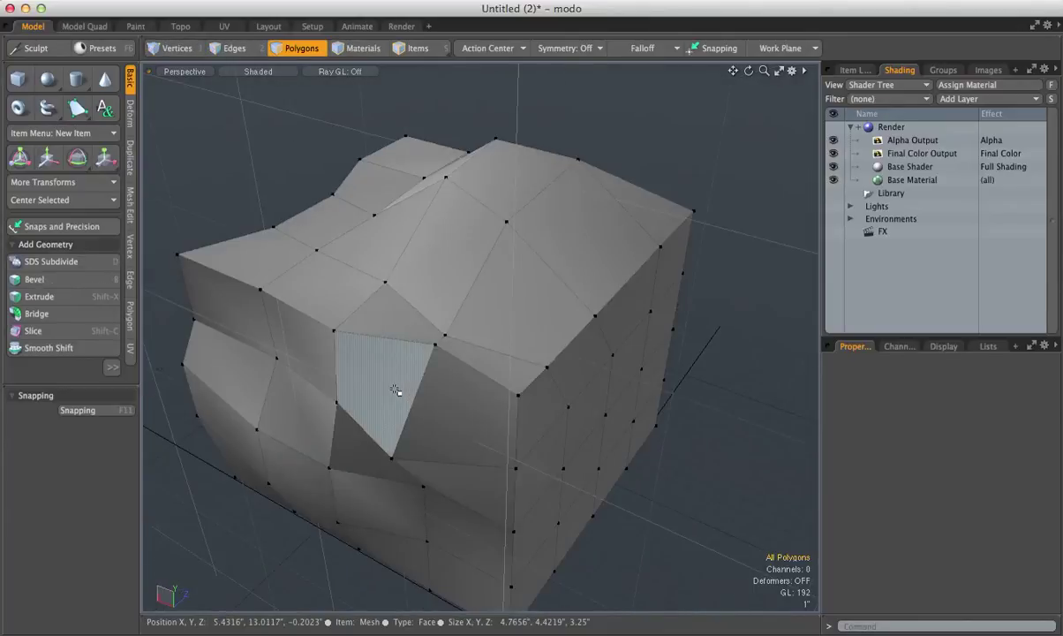
{"action": "left_click_drag", "start_coordinate": [407, 396], "coordinate": [384, 315], "text": "alt"}
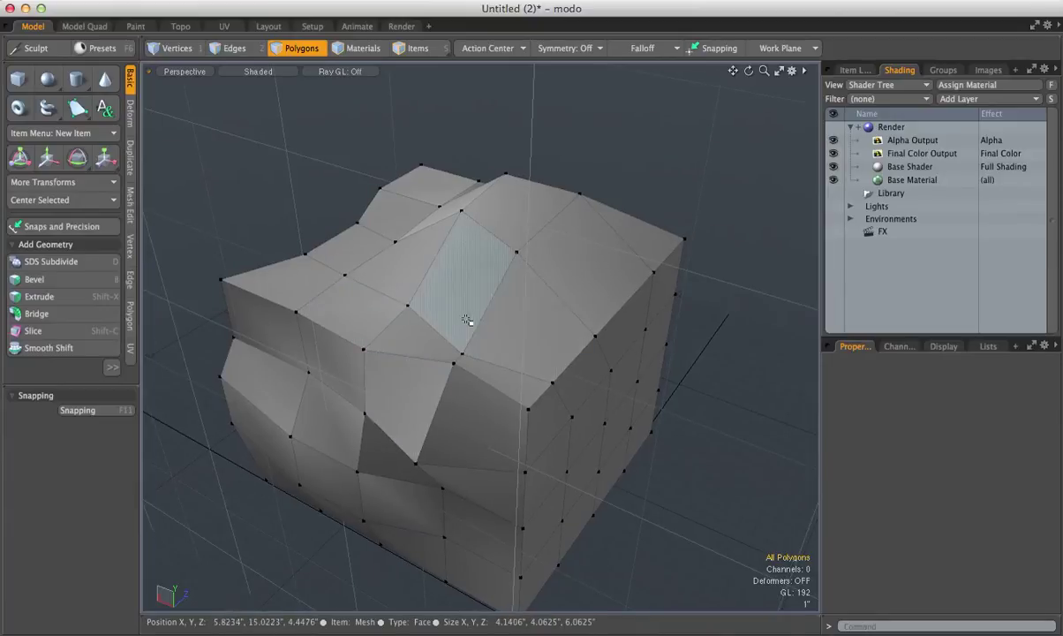
{"action": "key", "text": "w"}
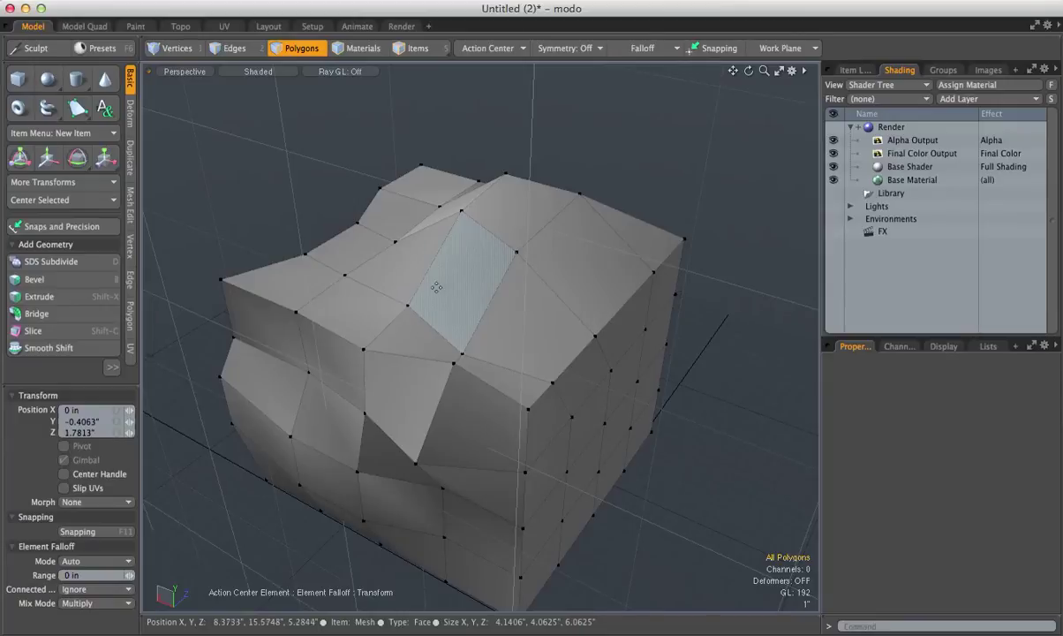
{"action": "left_click", "coordinate": [511, 311]}
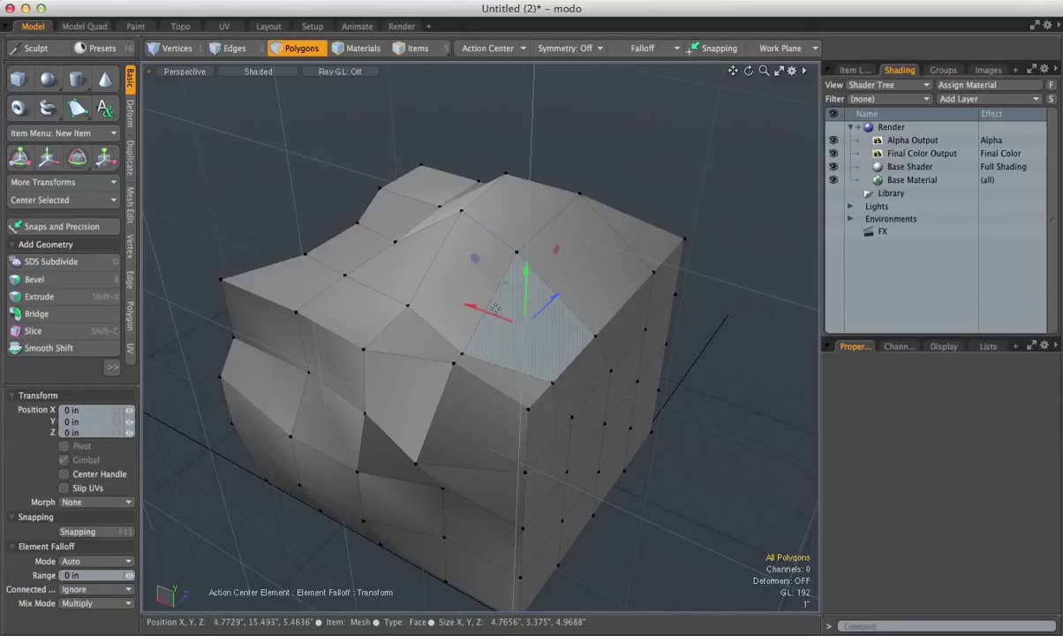
{"action": "left_click", "coordinate": [487, 288]}
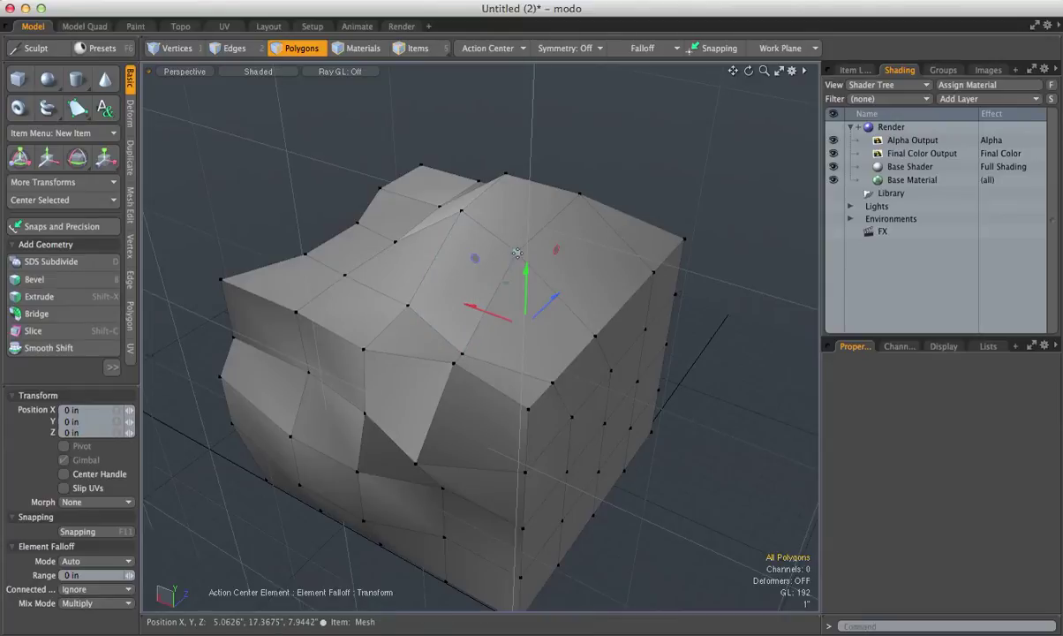
{"action": "left_click", "coordinate": [517, 253]}
{"action": "left_click", "coordinate": [481, 321]}
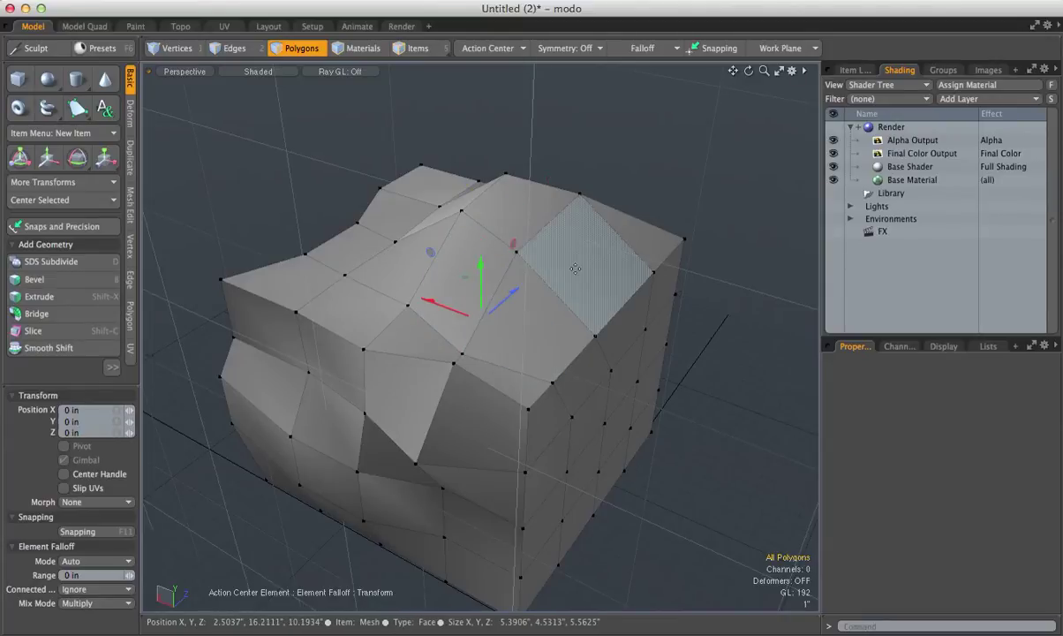
{"action": "mouse_move", "coordinate": [481, 267]}
{"action": "left_mouse_down"}
{"action": "mouse_move", "coordinate": [481, 305]}
{"action": "mouse_move", "coordinate": [481, 265]}
{"action": "left_mouse_up"}
{"action": "mouse_move", "coordinate": [510, 302]}
{"action": "left_mouse_down"}
{"action": "mouse_move", "coordinate": [483, 313]}
{"action": "mouse_move", "coordinate": [512, 303]}
{"action": "left_mouse_up"}
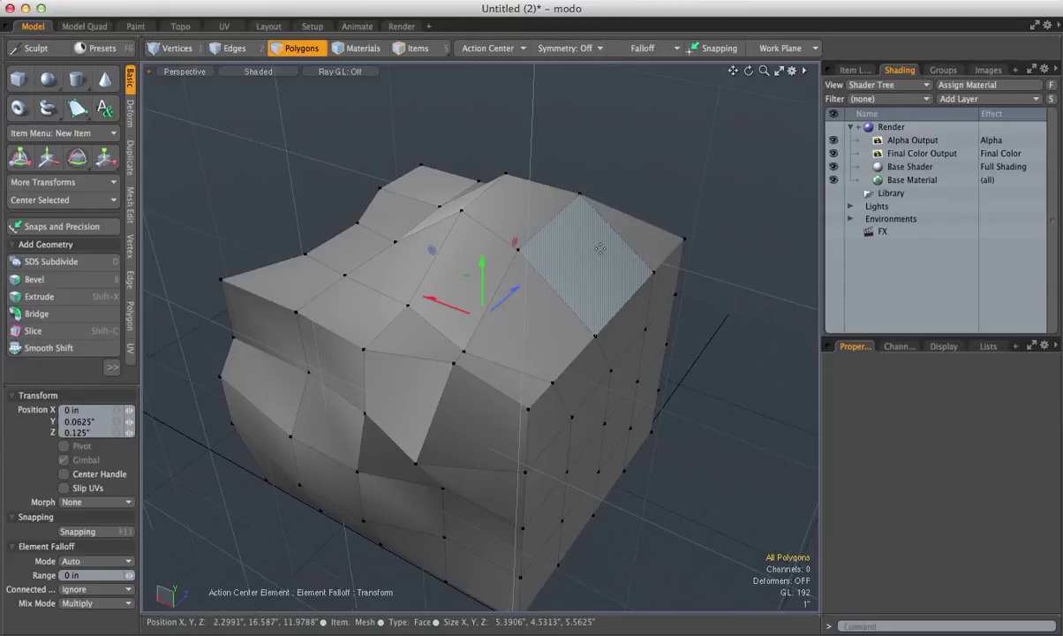
{"action": "key", "text": "q"}
Select neighbouring top polygons one after another, ending with the large sloping quad beside the moved edge.
{"action": "left_click", "coordinate": [412, 275]}
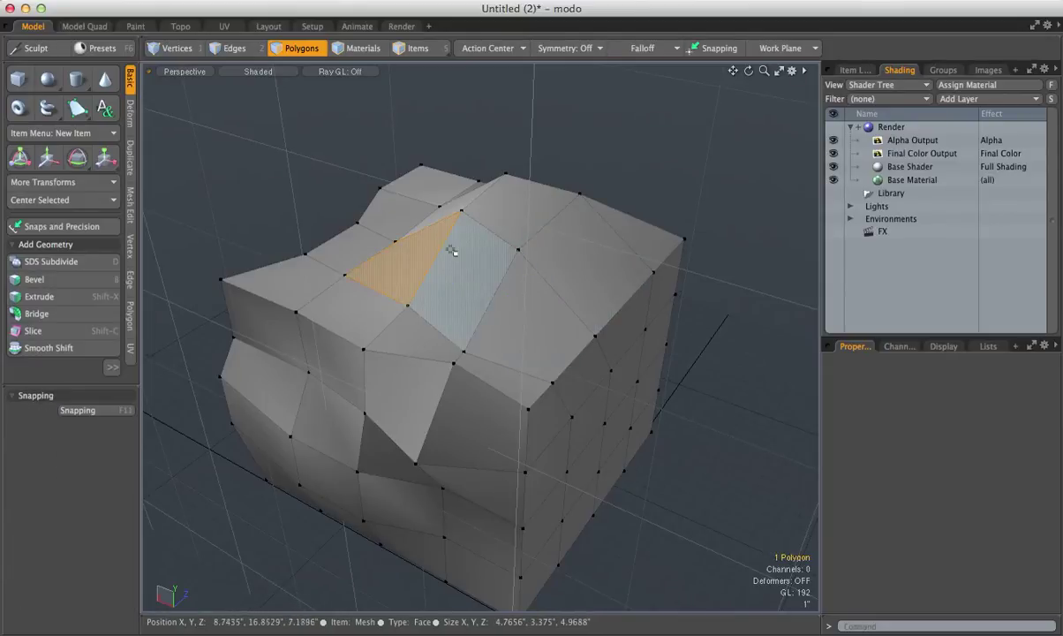
{"action": "left_click", "coordinate": [508, 232]}
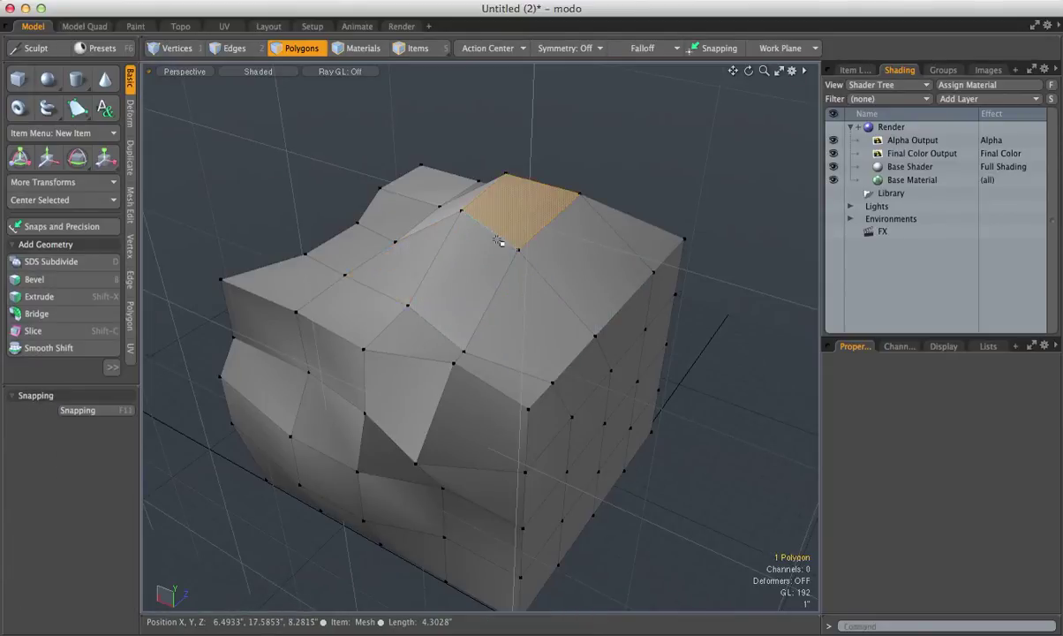
{"action": "left_click", "coordinate": [498, 239]}
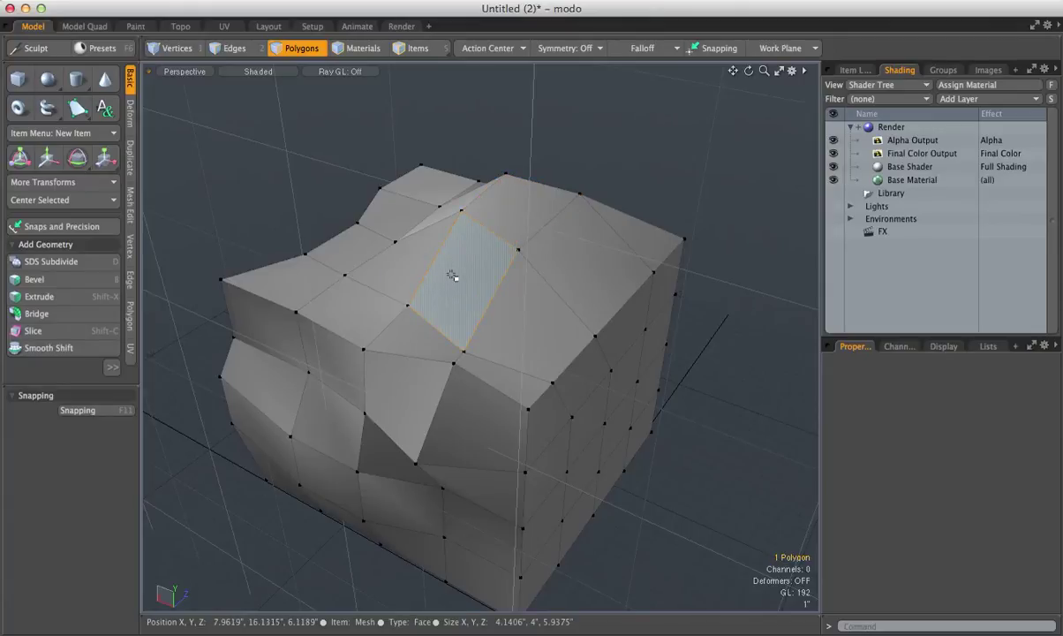
Rotate the selected sloping top polygon by 11.2° about Z, and clear the selection.
{"action": "key", "text": "e"}
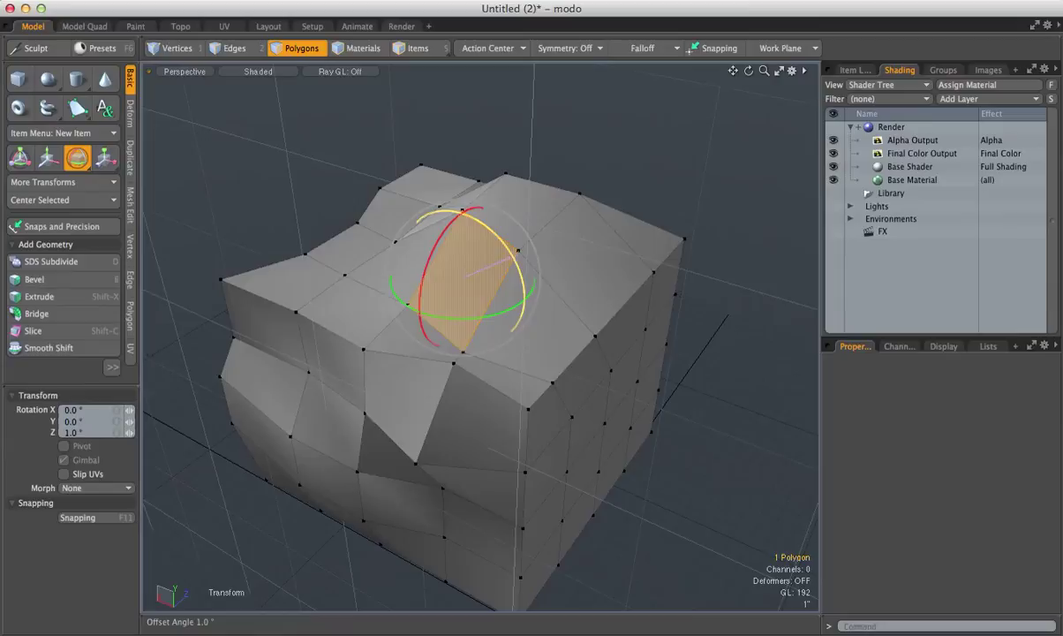
{"action": "left_click_drag", "start_coordinate": [514, 256], "coordinate": [521, 269]}
{"action": "left_click", "coordinate": [593, 253]}
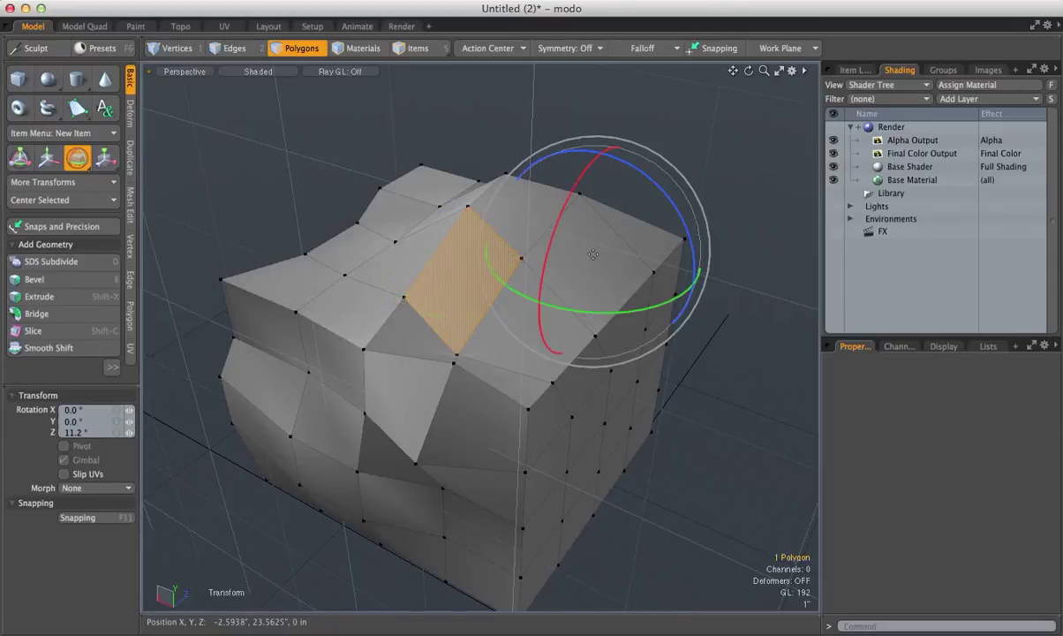
{"action": "left_click", "coordinate": [577, 262]}
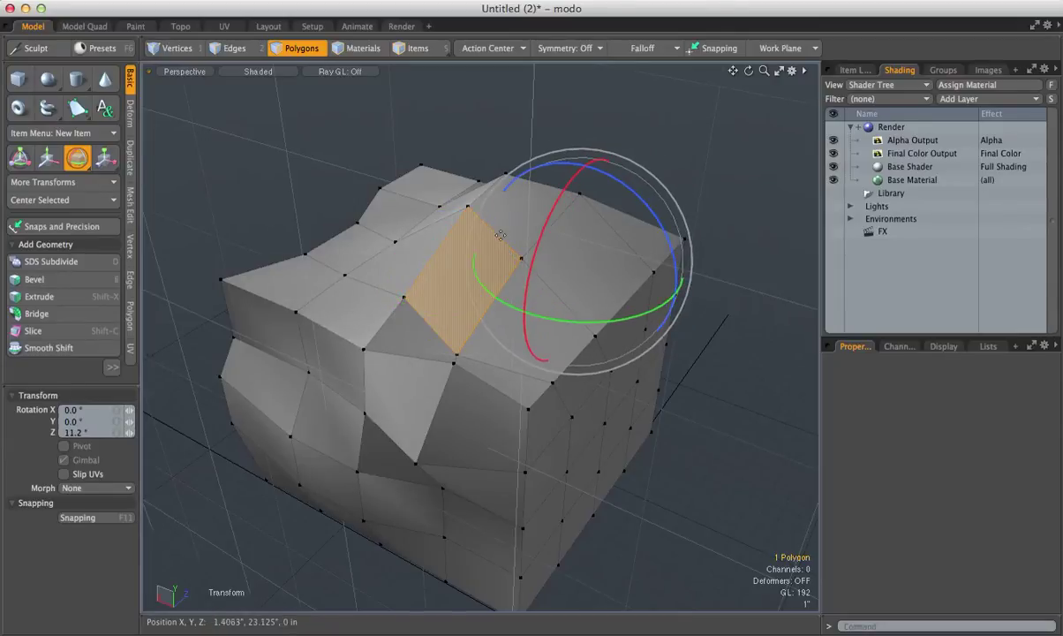
{"action": "key", "text": "Escape"}
{"action": "key", "text": "Escape"}
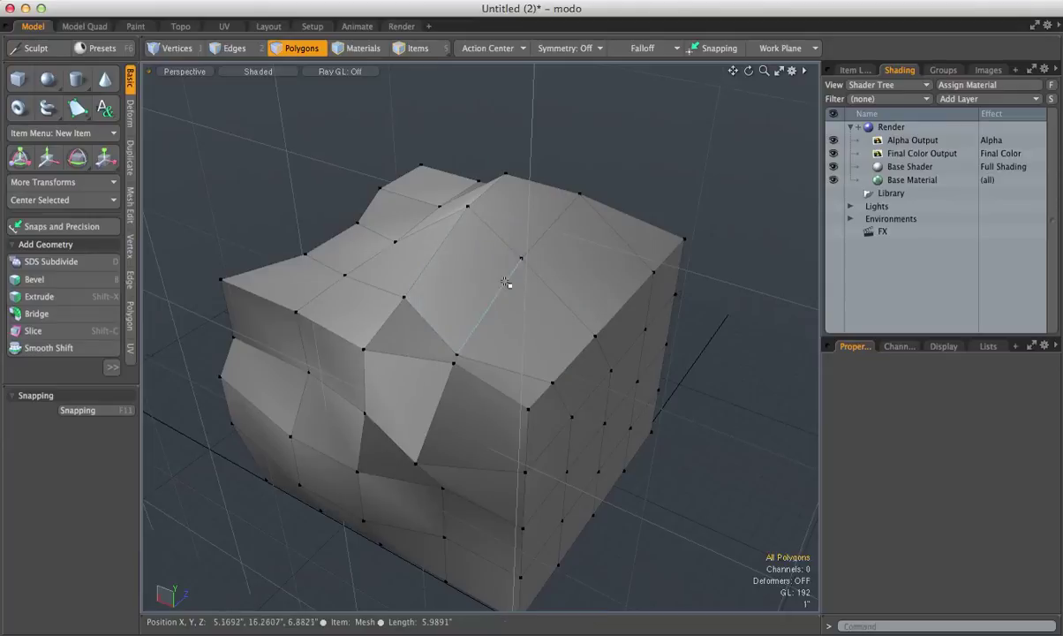
With Element Move, shift the quad at the top peak of the mesh by -0.4375" in Y and -0.1563" in Z.
{"action": "key", "text": "t"}
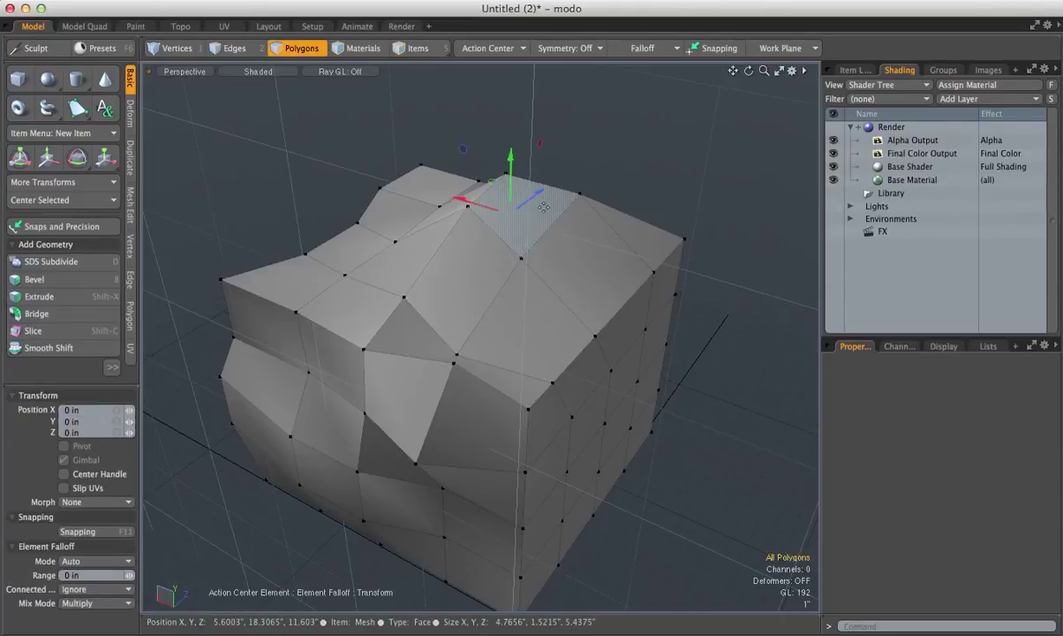
{"action": "left_click", "coordinate": [536, 199]}
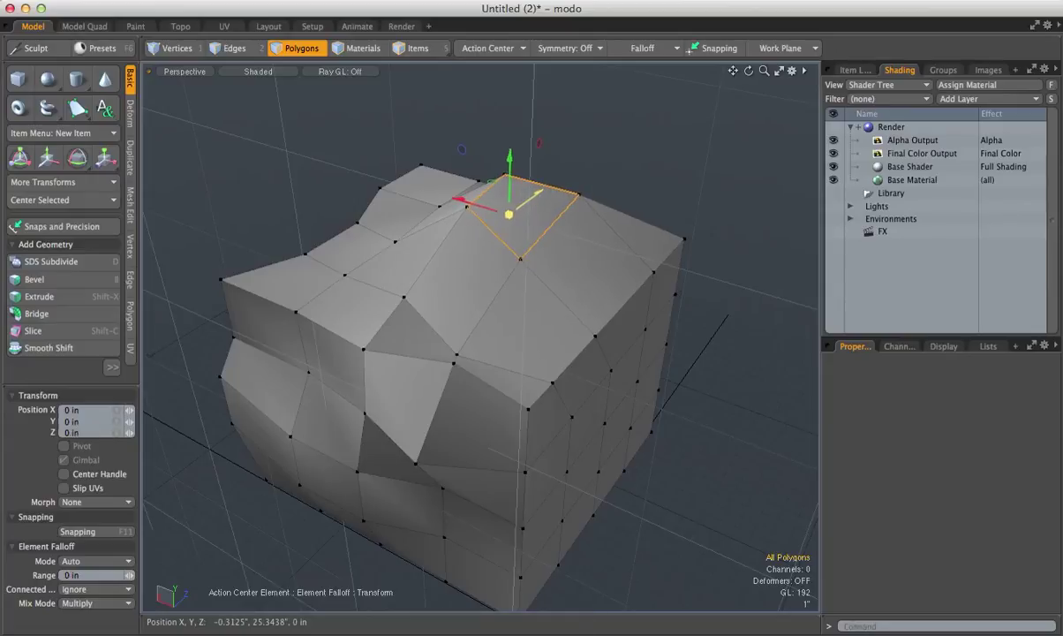
{"action": "left_click_drag", "start_coordinate": [536, 196], "coordinate": [510, 170]}
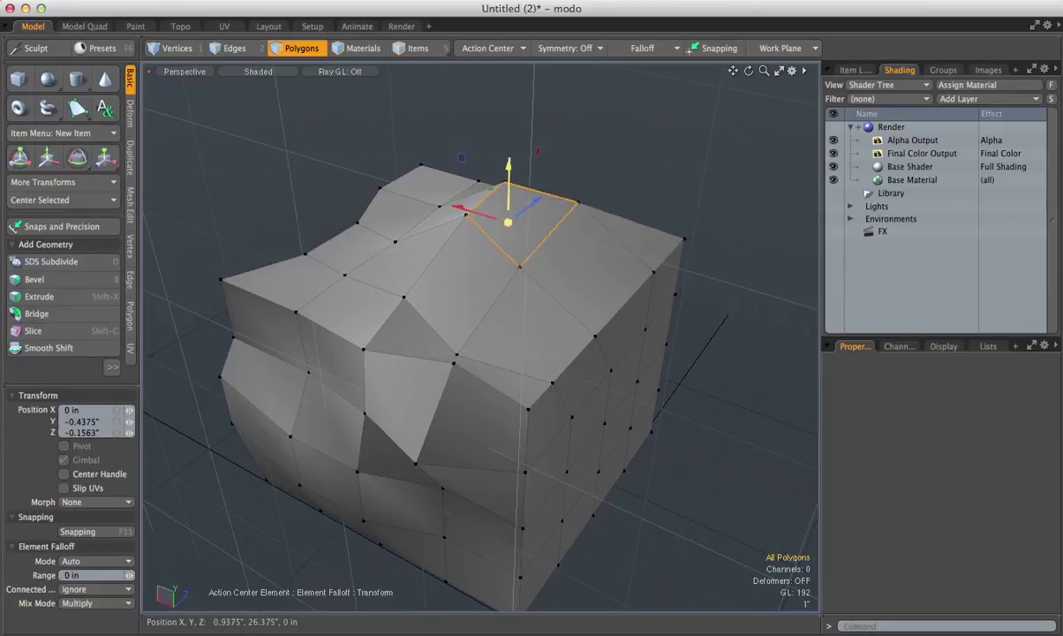
Shift the sloping polygon in the dip beside the peak by -0.625" in Y and 0.1875" in Z.
{"action": "left_click", "coordinate": [407, 266]}
{"action": "left_click_drag", "start_coordinate": [403, 214], "coordinate": [403, 225]}
{"action": "left_click_drag", "start_coordinate": [437, 257], "coordinate": [440, 255]}
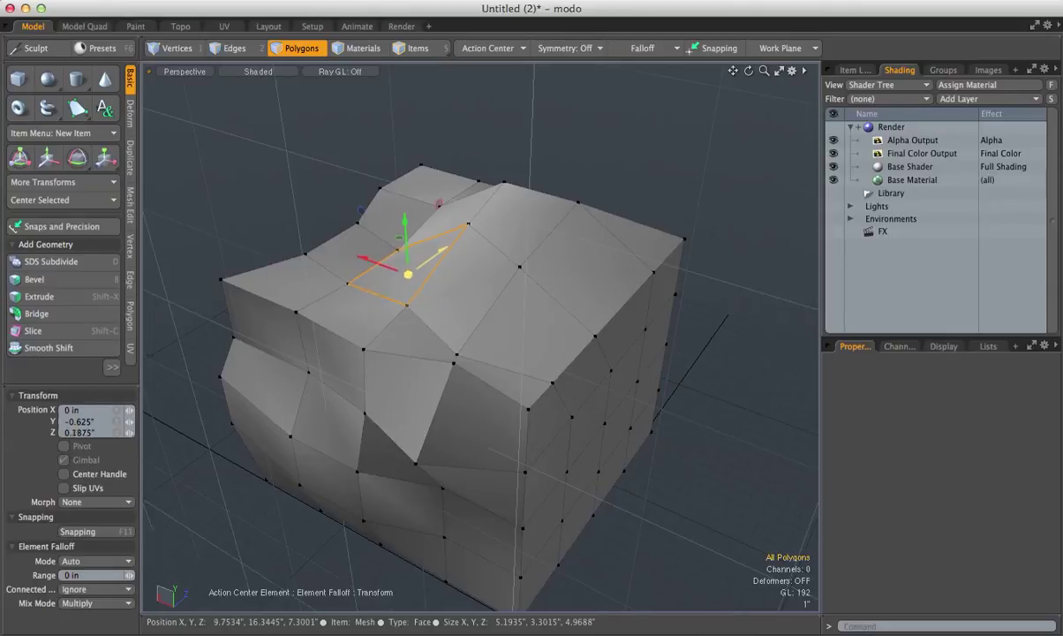
Raise the top polygon bordering the middle of the side face's upper edge slightly in Y.
{"action": "left_click", "coordinate": [575, 280]}
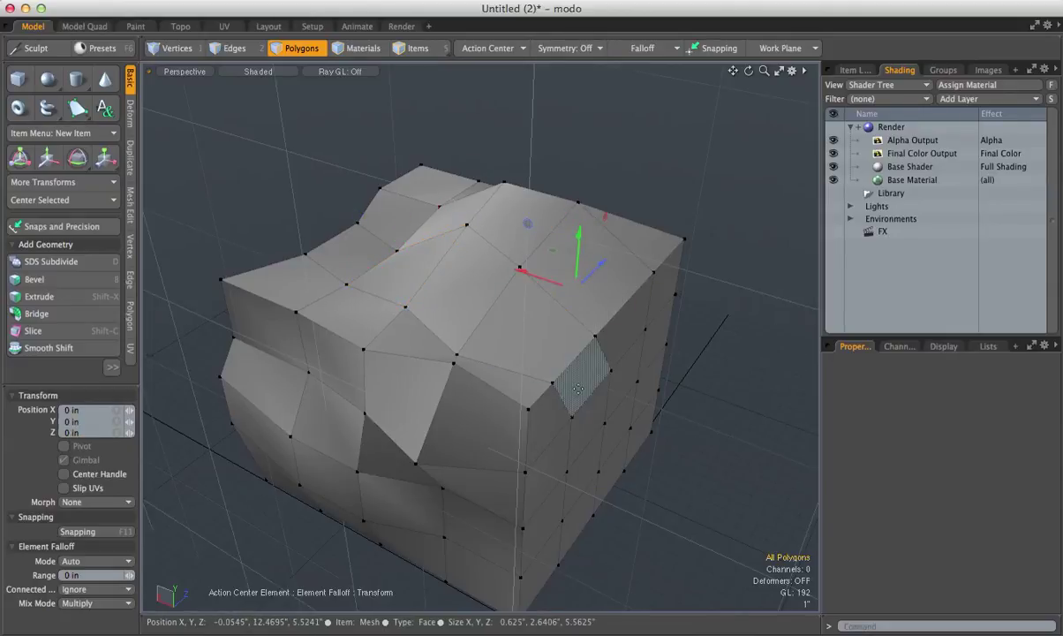
{"action": "key", "text": "alt"}
{"action": "left_click_drag", "start_coordinate": [541, 446], "coordinate": [547, 353], "text": "alt"}
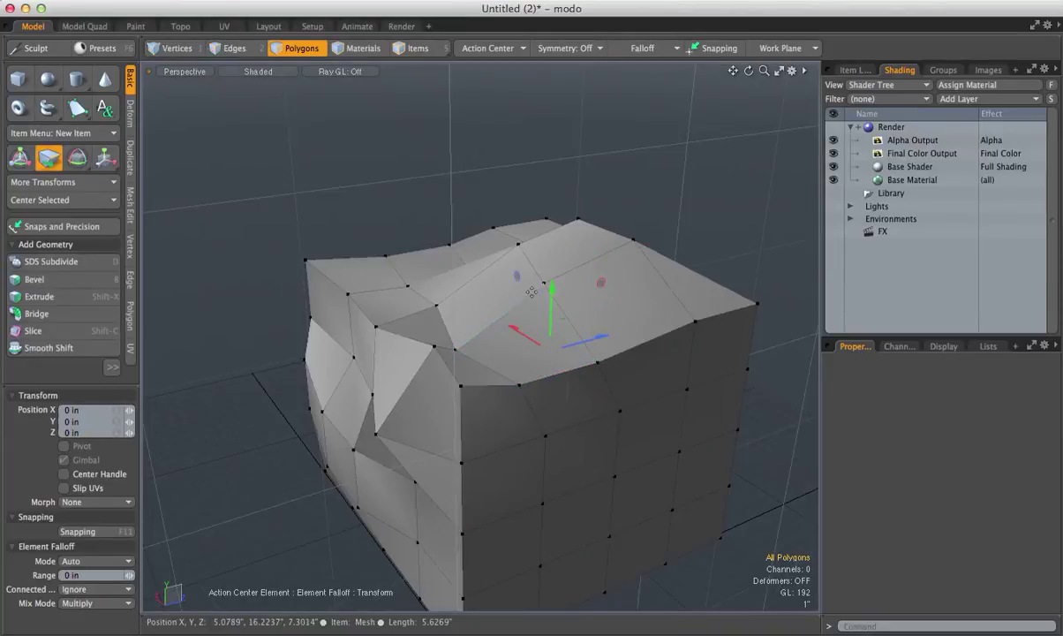
{"action": "left_click_drag", "start_coordinate": [551, 298], "coordinate": [551, 267]}
Move the top polygon at the far corner of the side face by -0.9063" in Z.
{"action": "left_click_drag", "start_coordinate": [578, 339], "coordinate": [635, 391], "text": "alt"}
{"action": "left_click", "coordinate": [725, 401]}
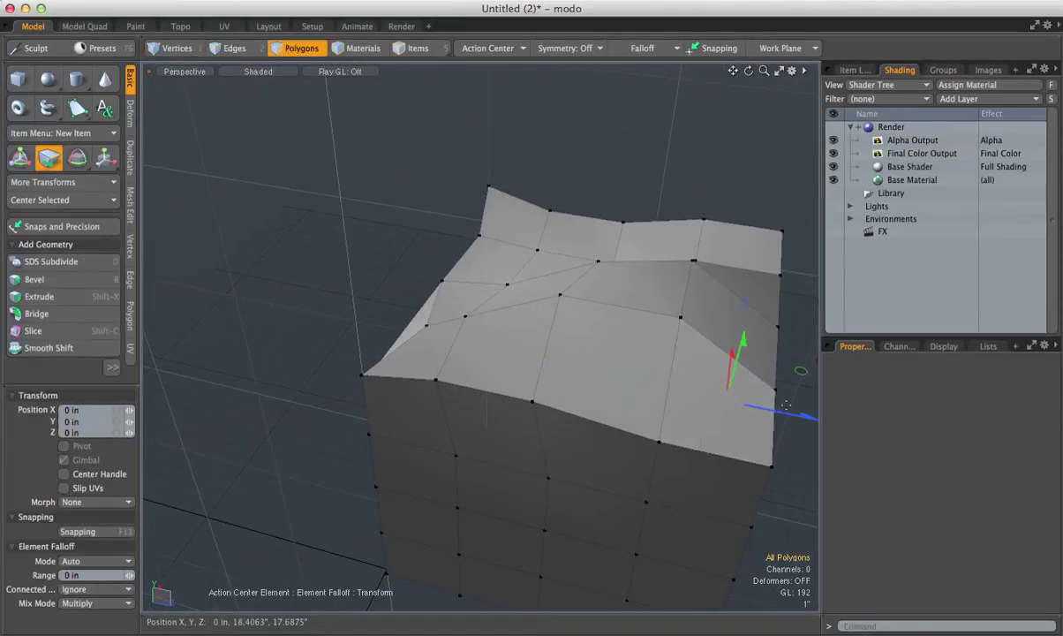
{"action": "left_click_drag", "start_coordinate": [816, 420], "coordinate": [797, 411]}
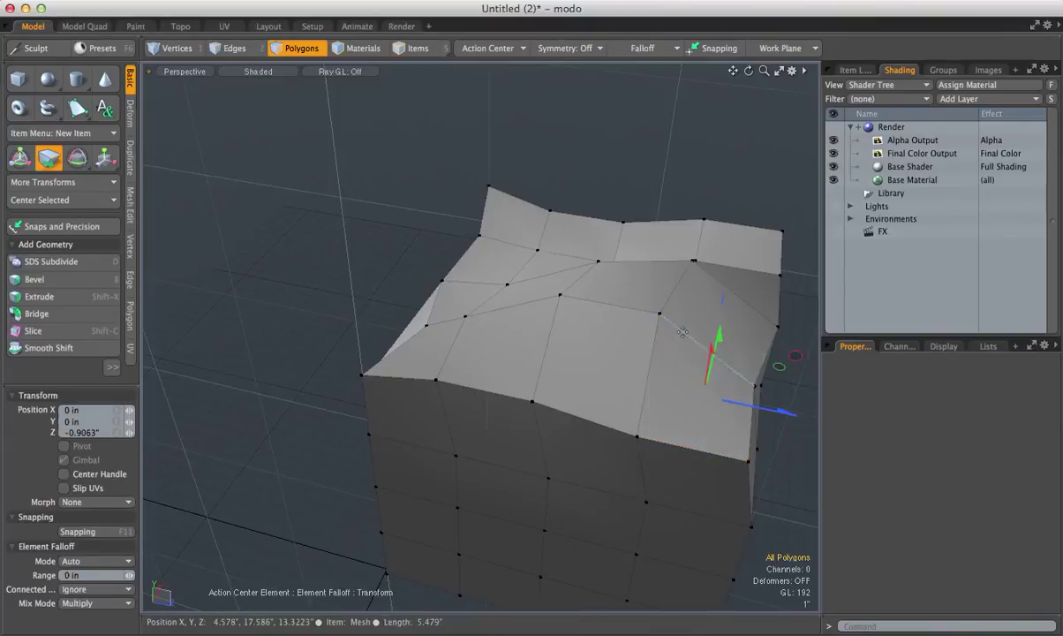
Move the second top polygon along the side edge by 1.0625" in Y and 0.4375" in Z, and the large inner quad by -0.4375" in X.
{"action": "left_click", "coordinate": [558, 358]}
{"action": "left_click", "coordinate": [496, 353]}
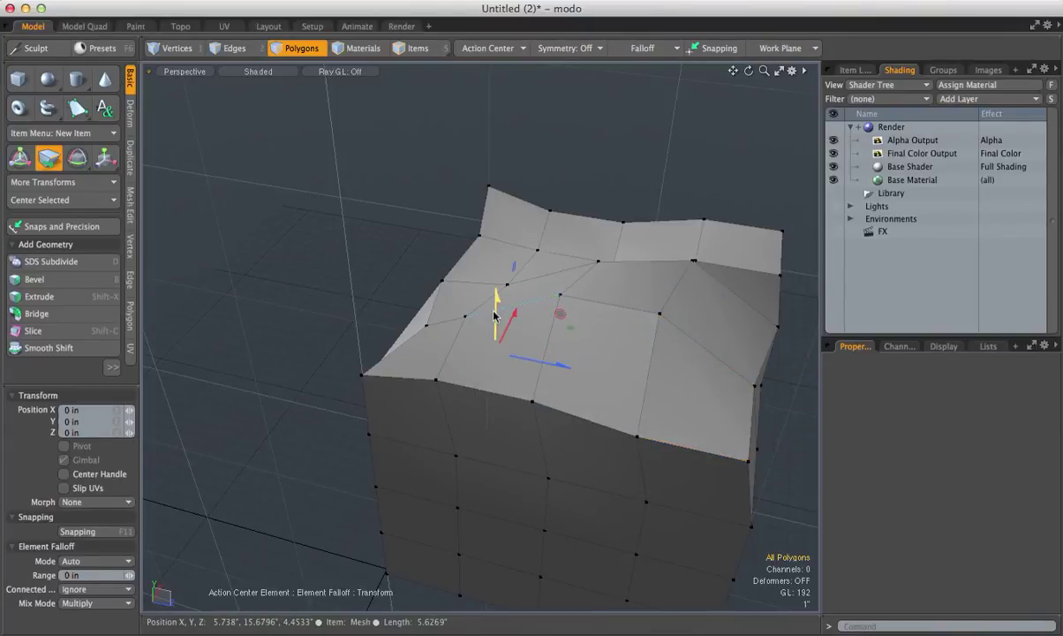
{"action": "left_click_drag", "start_coordinate": [496, 307], "coordinate": [496, 289]}
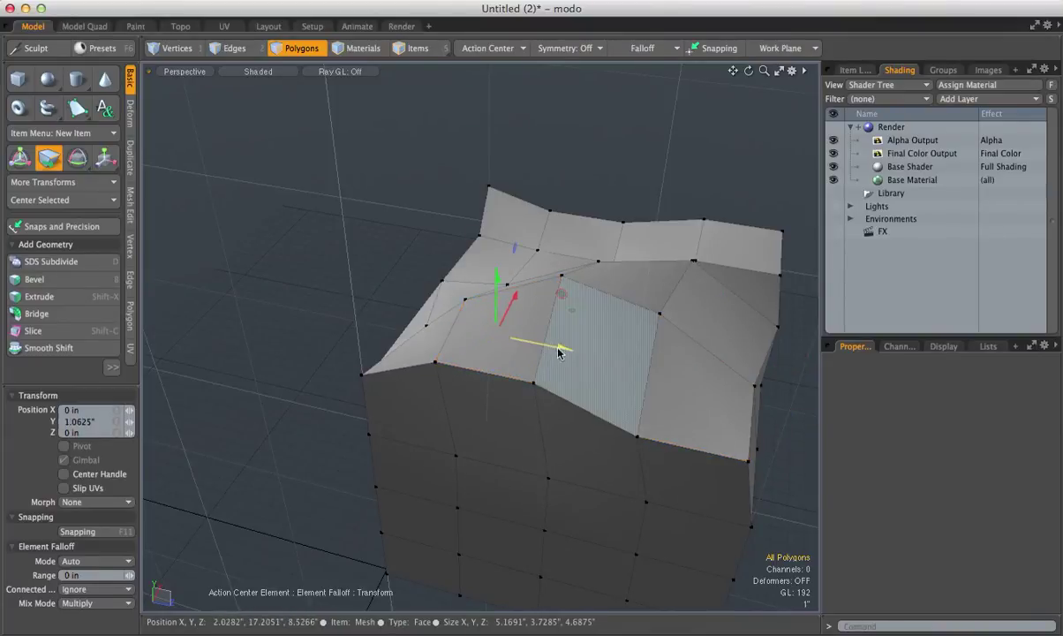
{"action": "left_click_drag", "start_coordinate": [551, 351], "coordinate": [542, 404]}
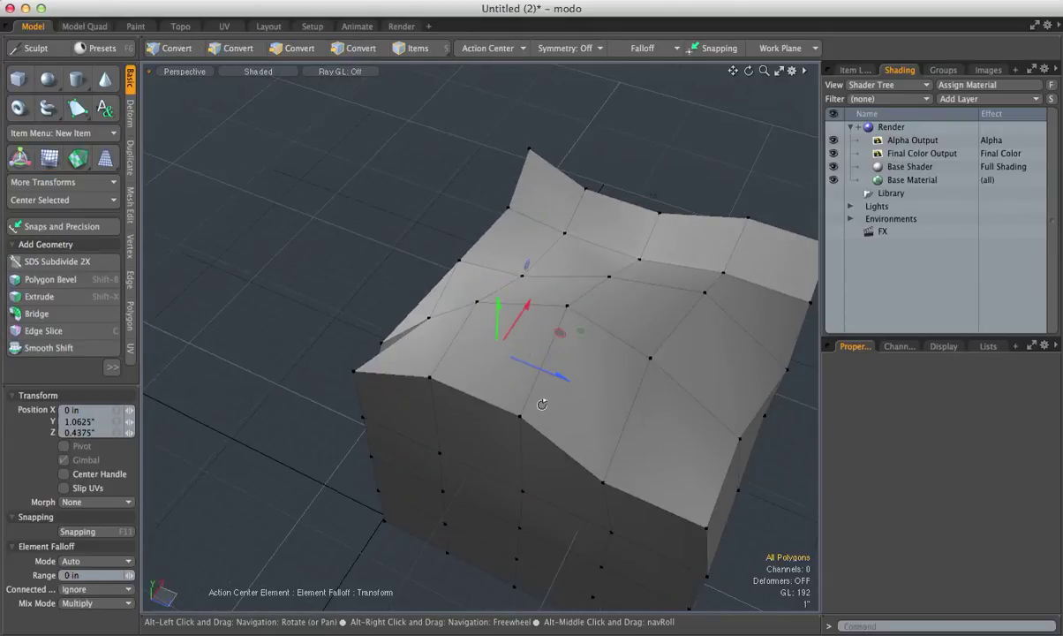
{"action": "left_click", "coordinate": [605, 314]}
{"action": "left_click_drag", "start_coordinate": [626, 280], "coordinate": [623, 288]}
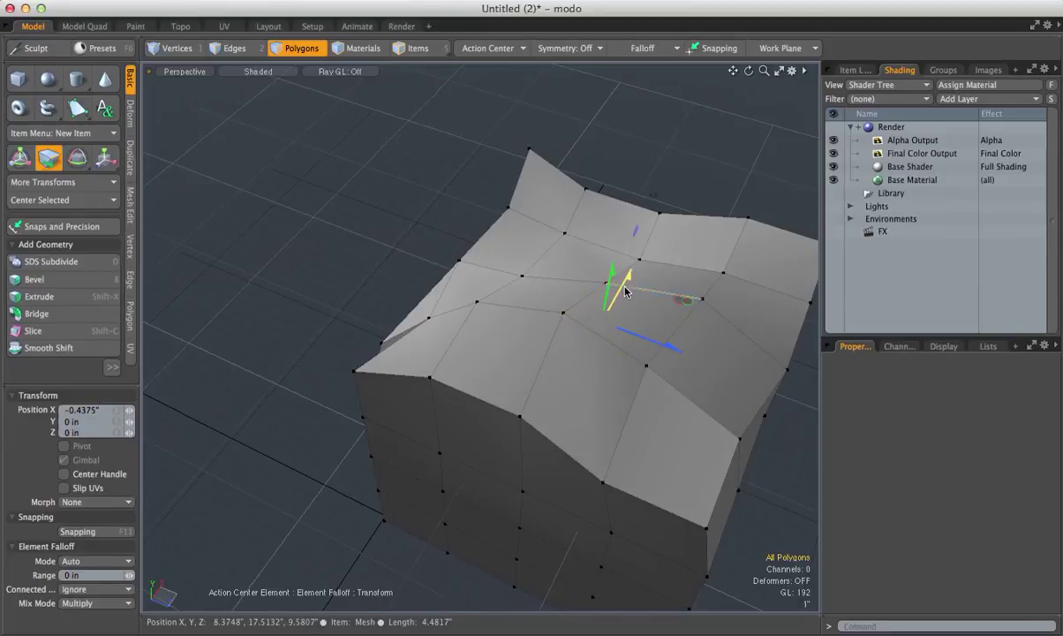
Preview the whole mesh as a smooth subdivision surface, return it to plain polygons, and leave Element Move.
{"action": "left_click_drag", "start_coordinate": [579, 397], "coordinate": [332, 486], "text": "alt"}
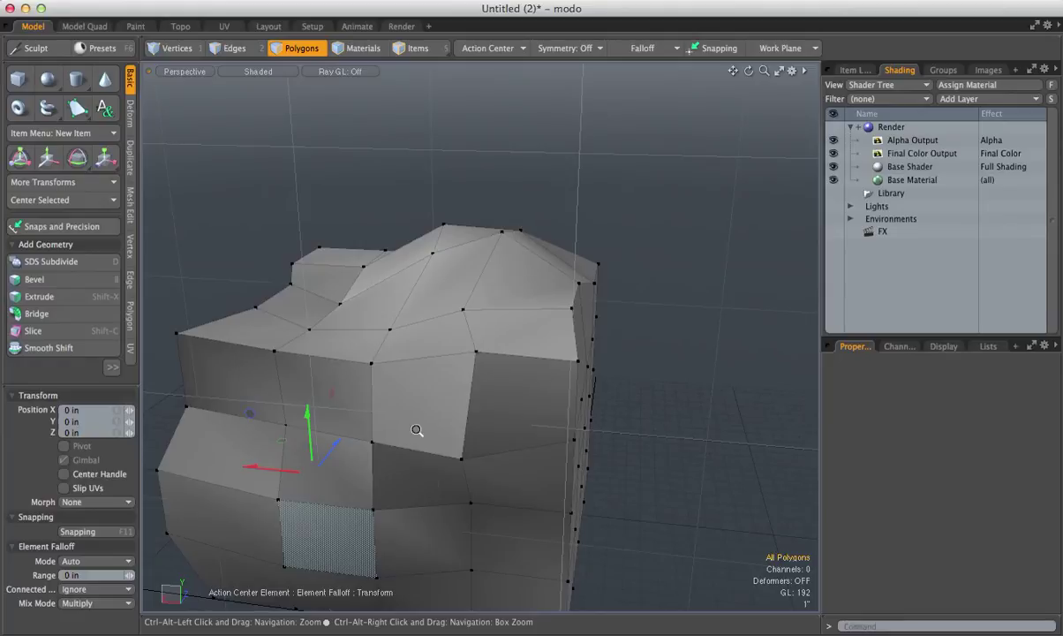
{"action": "left_click_drag", "start_coordinate": [417, 430], "coordinate": [378, 451], "text": "ctrl+alt"}
{"action": "key", "text": "Tab"}
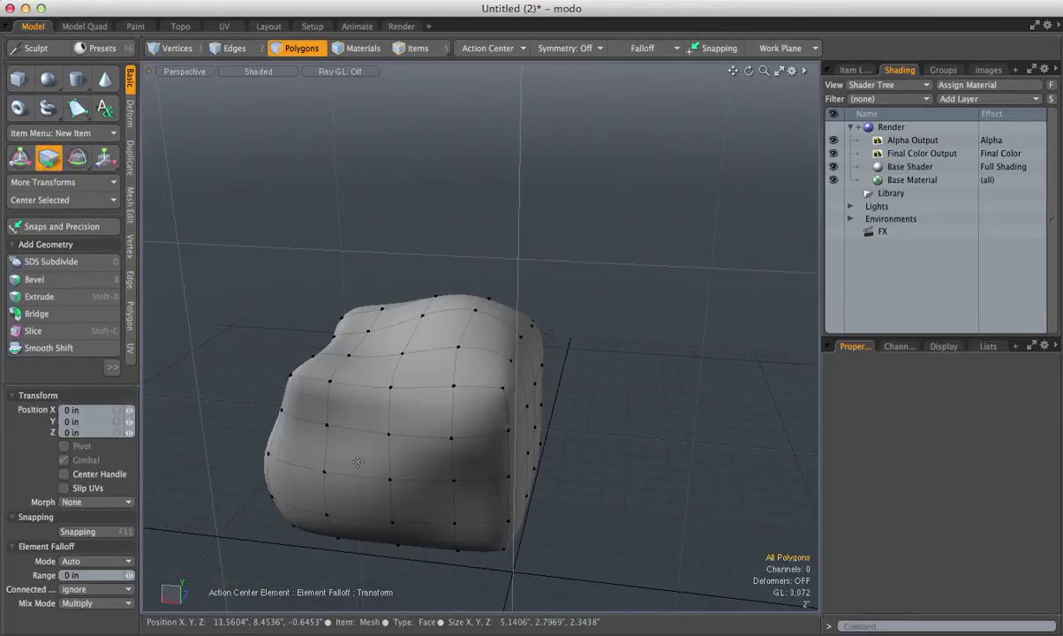
{"action": "key", "text": "Tab"}
{"action": "key", "text": "space"}
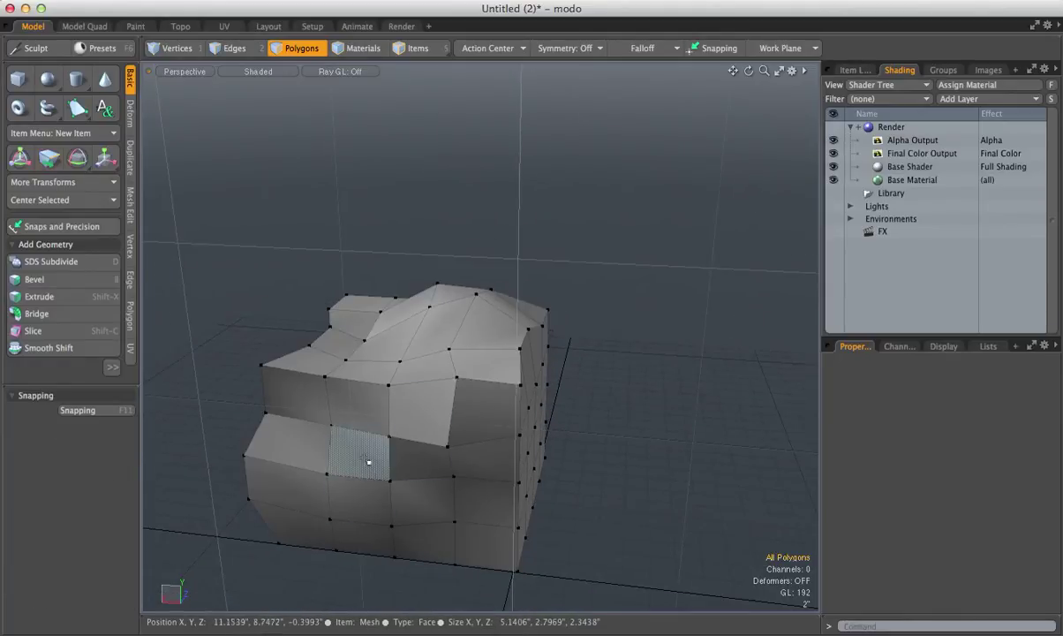
{"action": "left_click_drag", "start_coordinate": [360, 465], "coordinate": [346, 520], "text": "alt"}
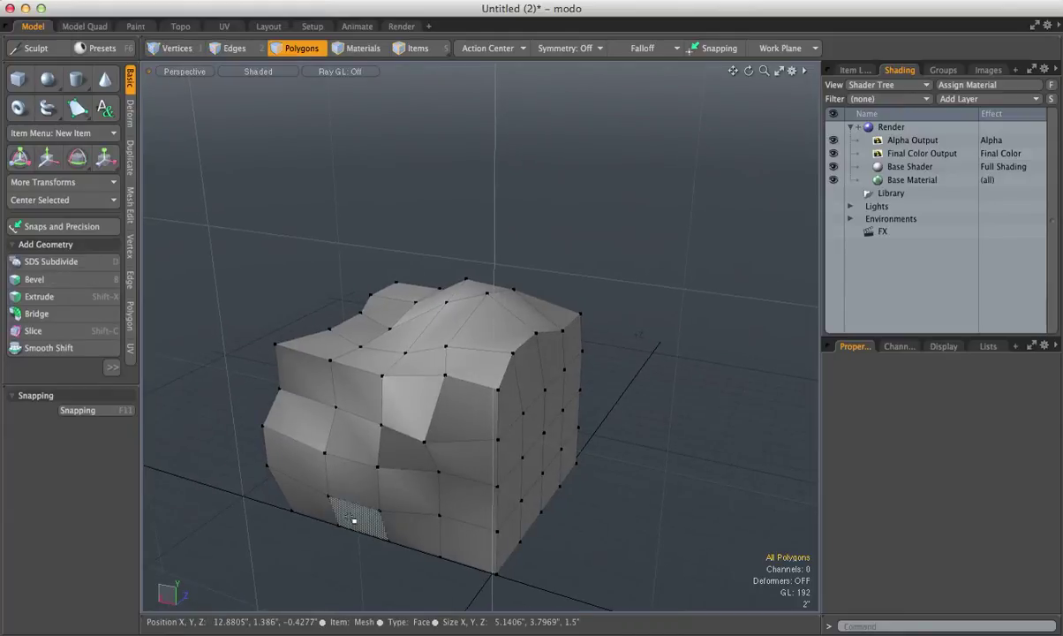